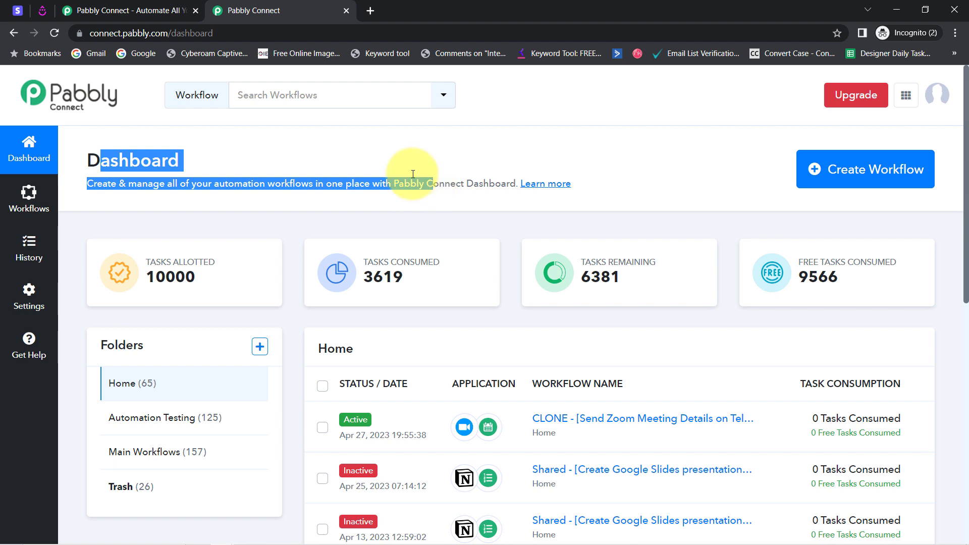
left_click(139, 6)
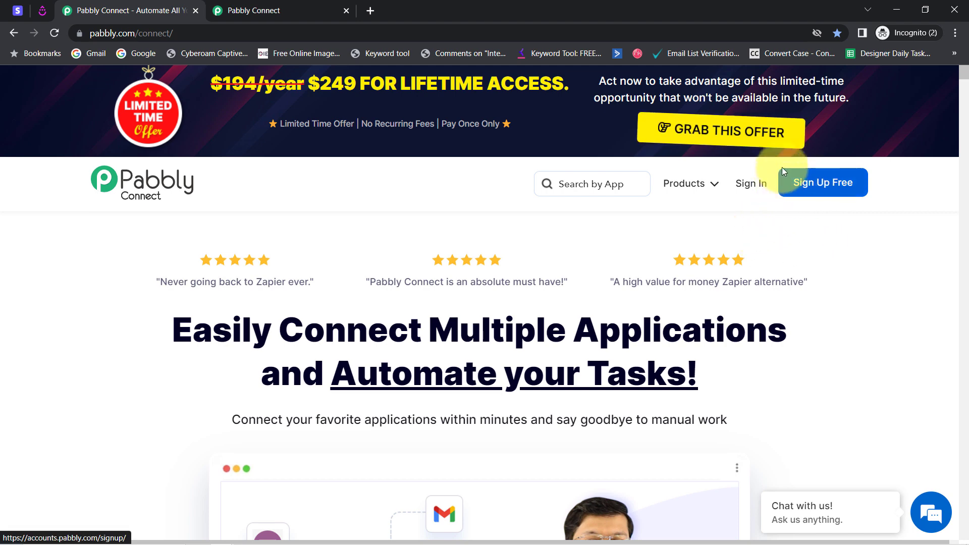
left_click(262, 10)
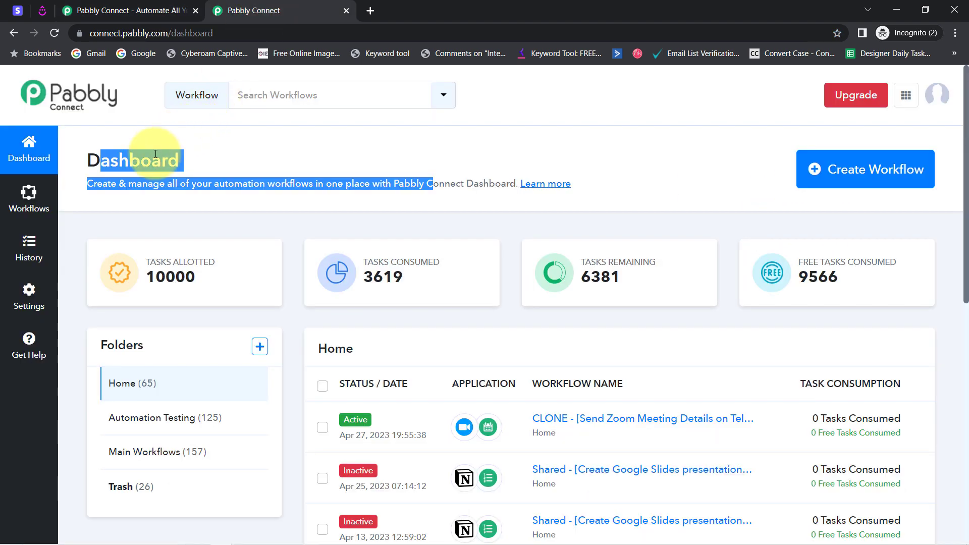
left_click_drag(119, 160, 305, 193)
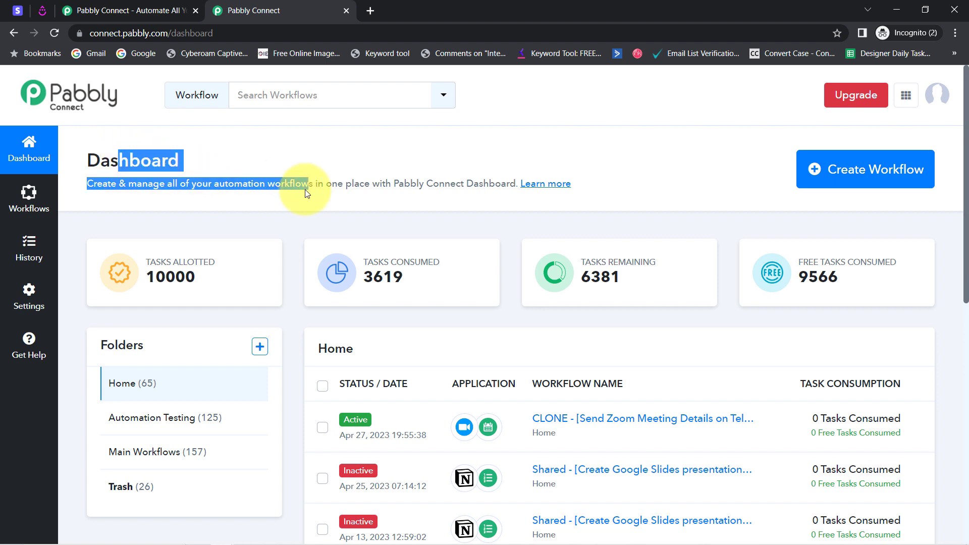
Create a new workflow named "Sync Stripe Customers with Drip Software Automatically"
left_click(861, 182)
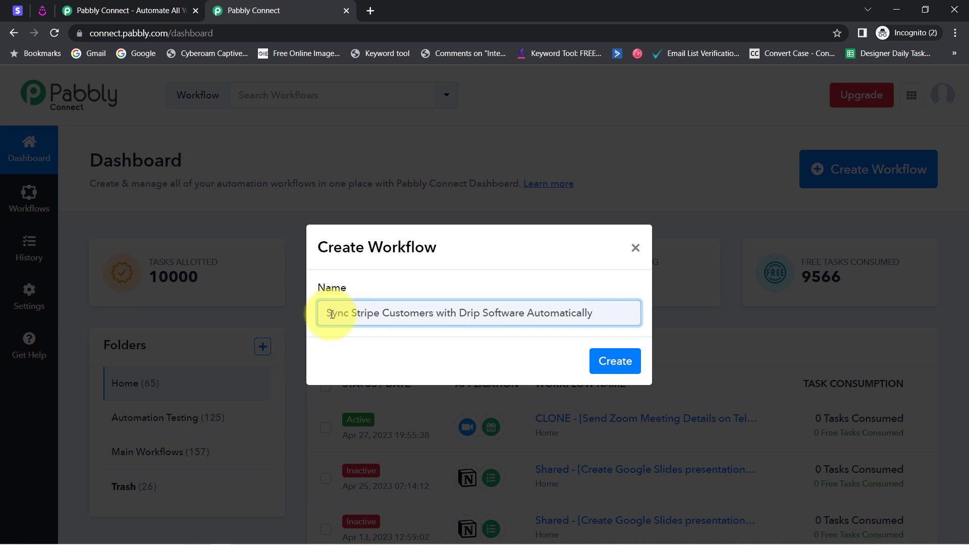
left_click_drag(382, 318, 451, 318)
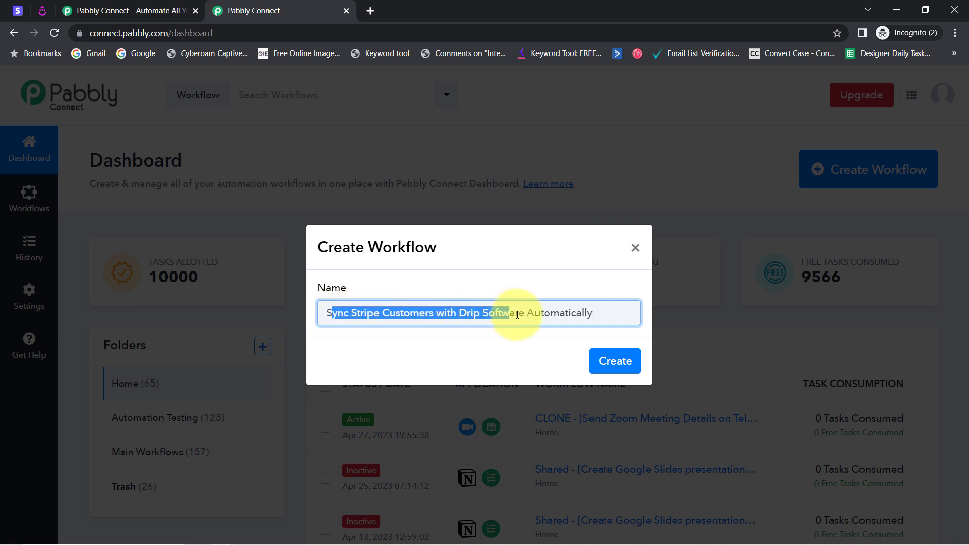
left_click_drag(517, 315, 563, 314)
left_click(621, 363)
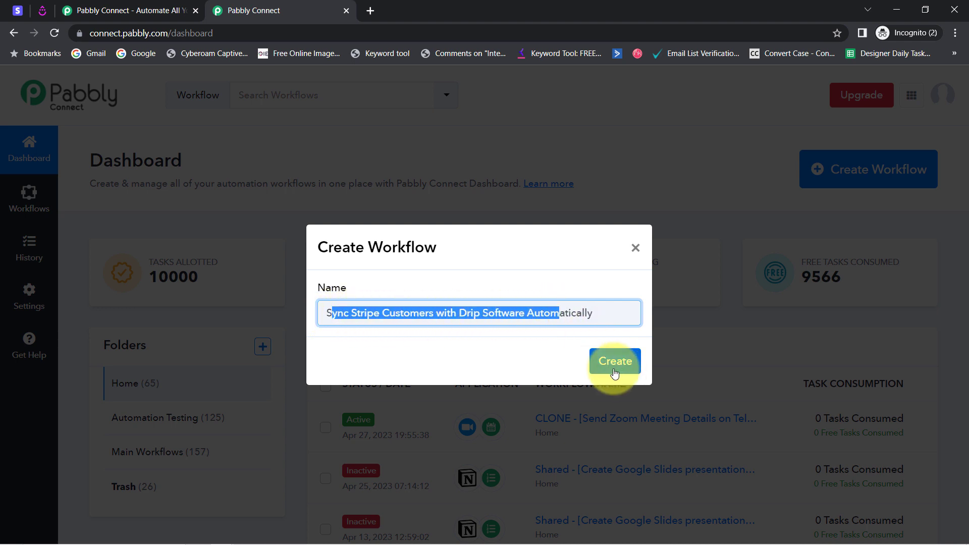
left_click(614, 372)
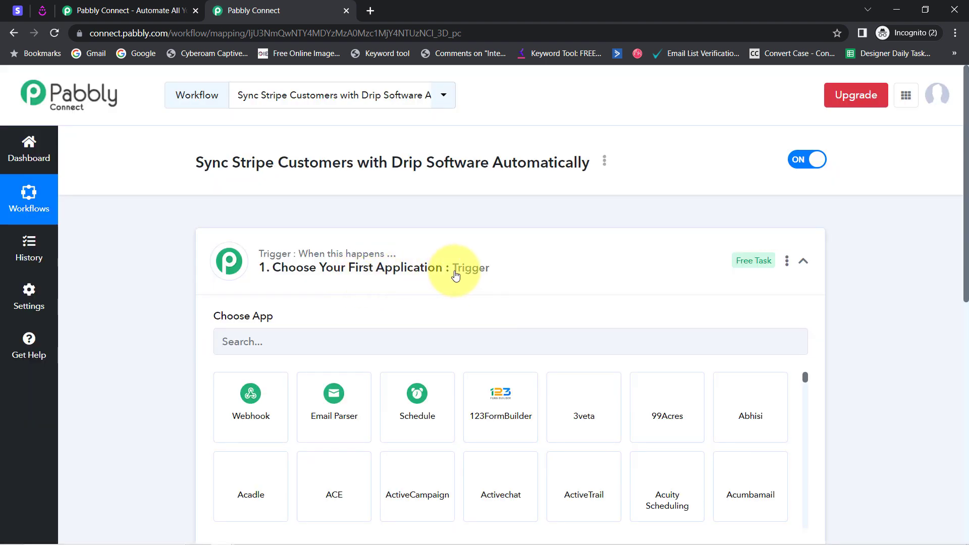
left_click(456, 273)
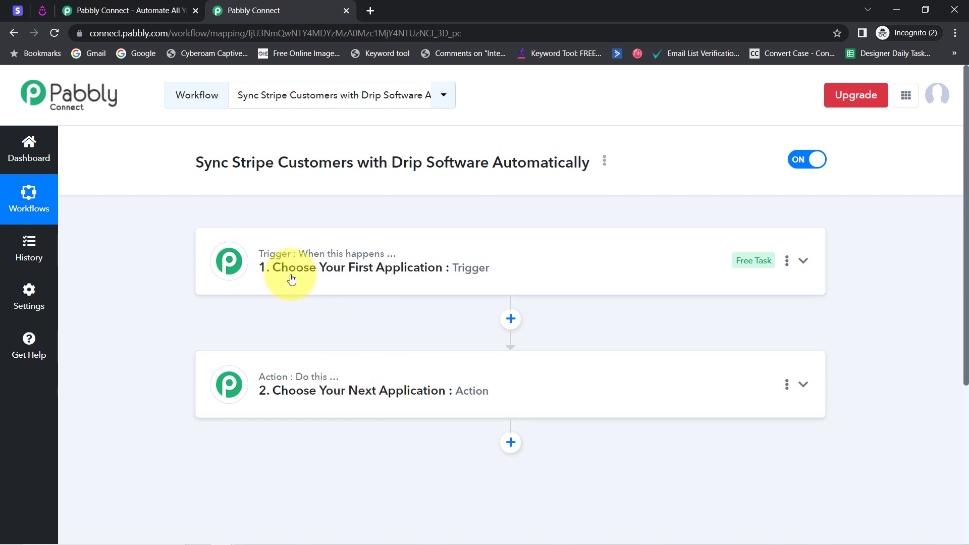
mouse_move(310, 255)
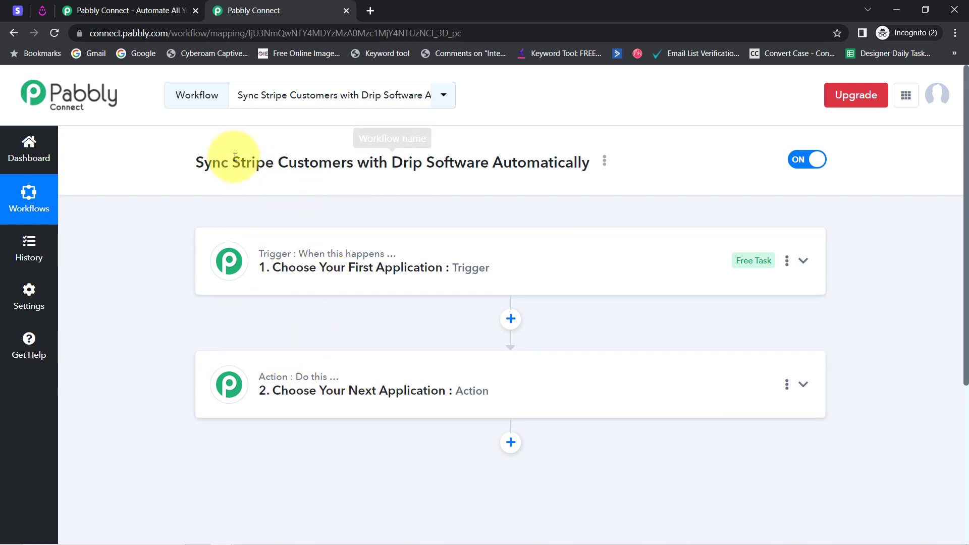
left_click_drag(233, 162, 256, 164)
left_click_drag(327, 176, 574, 166)
Search the trigger applications for Stripe and choose it as the workflow's first application
left_click(277, 272)
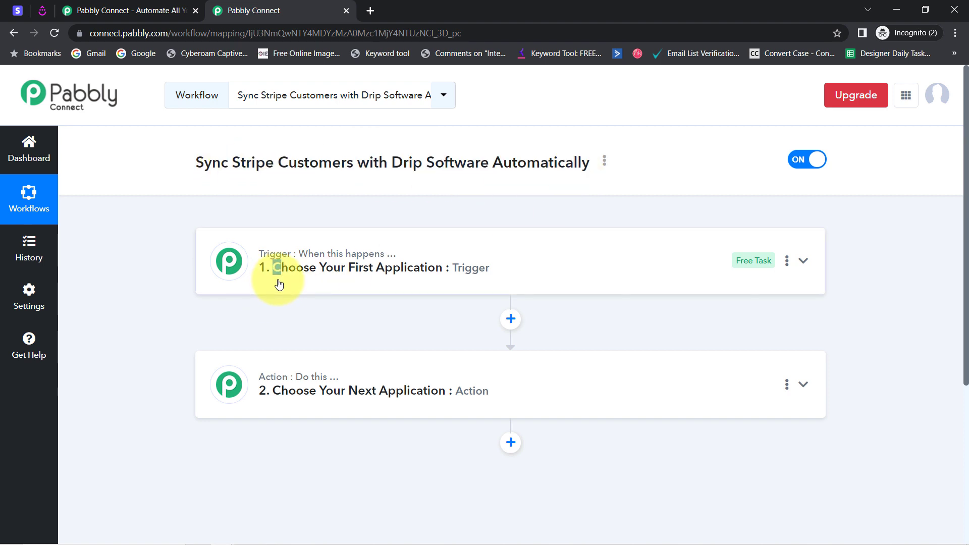
left_click(226, 333)
type("s")
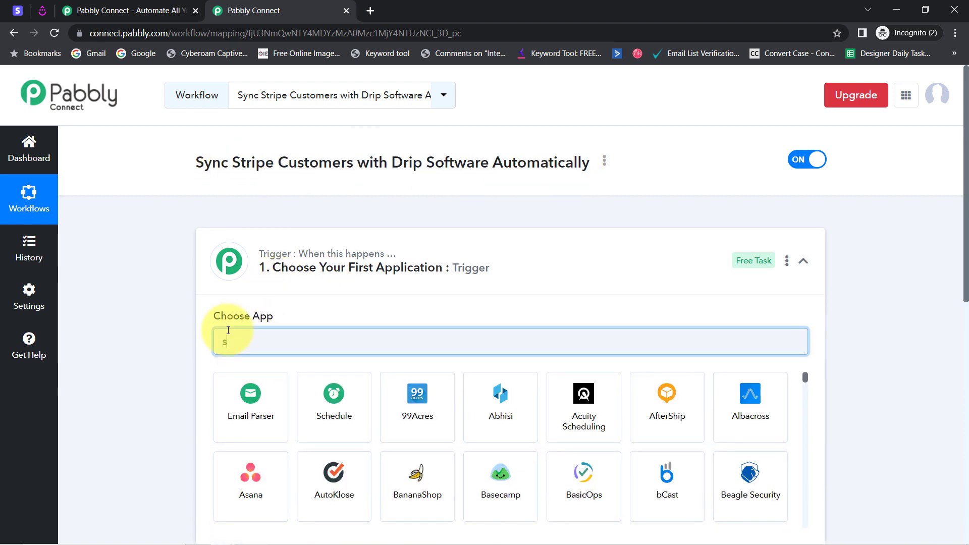
type("trip")
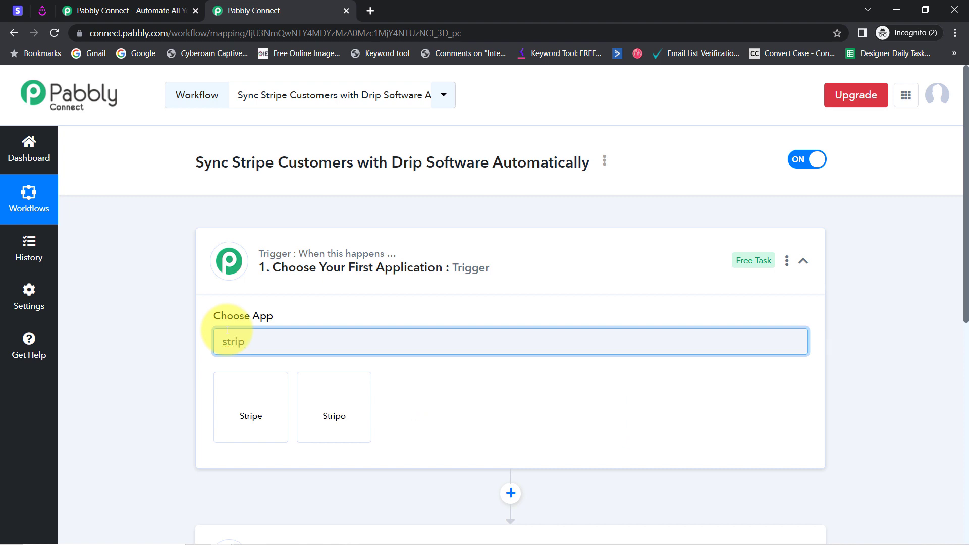
left_click(230, 393)
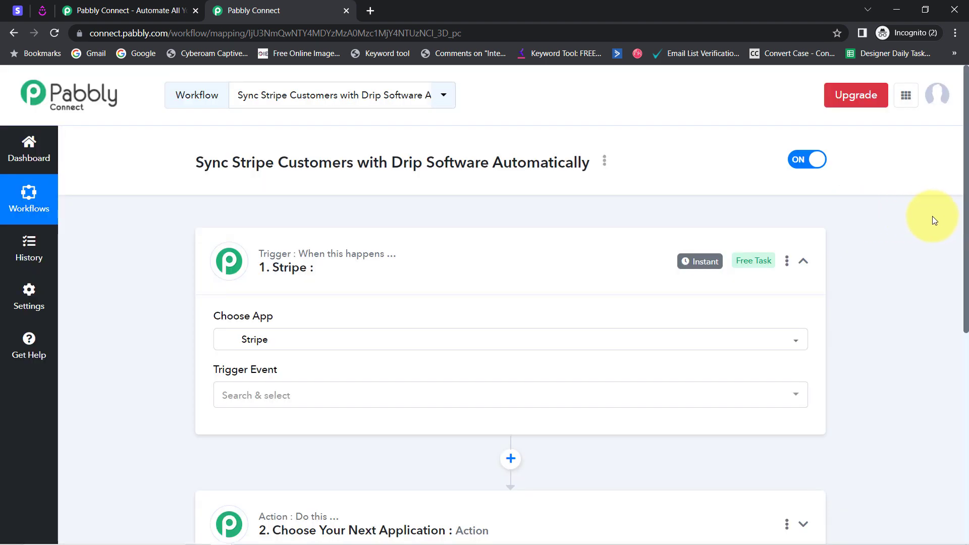
Search the action applications for Drip and choose it as the workflow's second application
left_click_drag(965, 222, 964, 357)
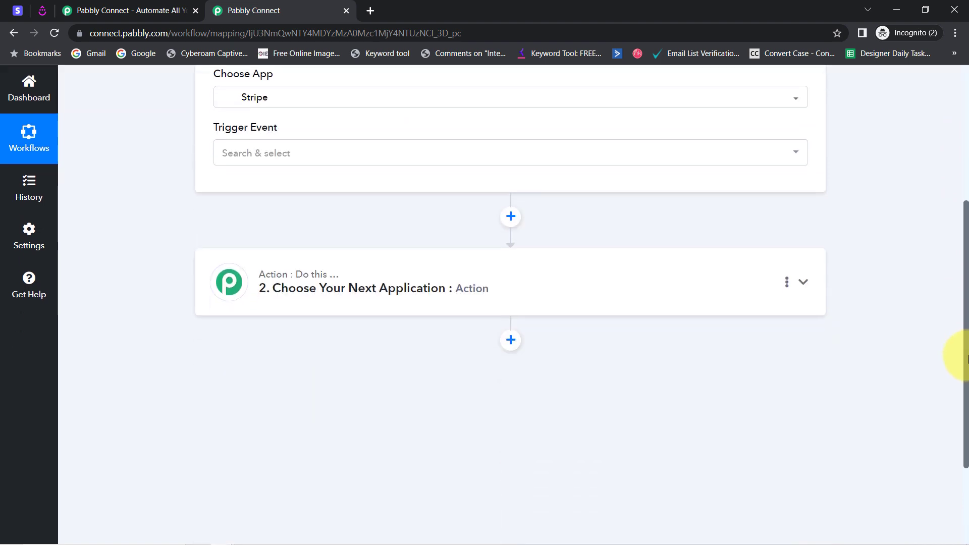
left_click(283, 302)
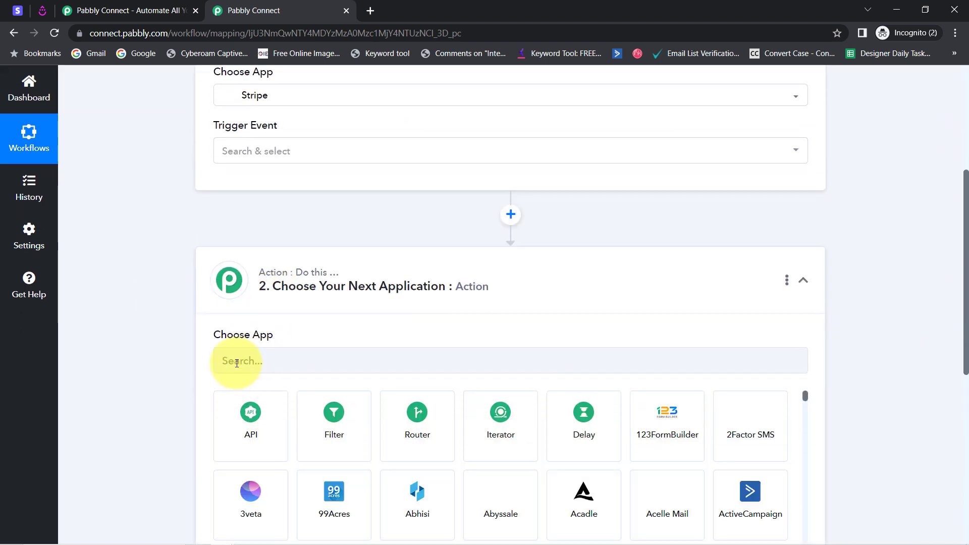
left_click(237, 364)
type("drip")
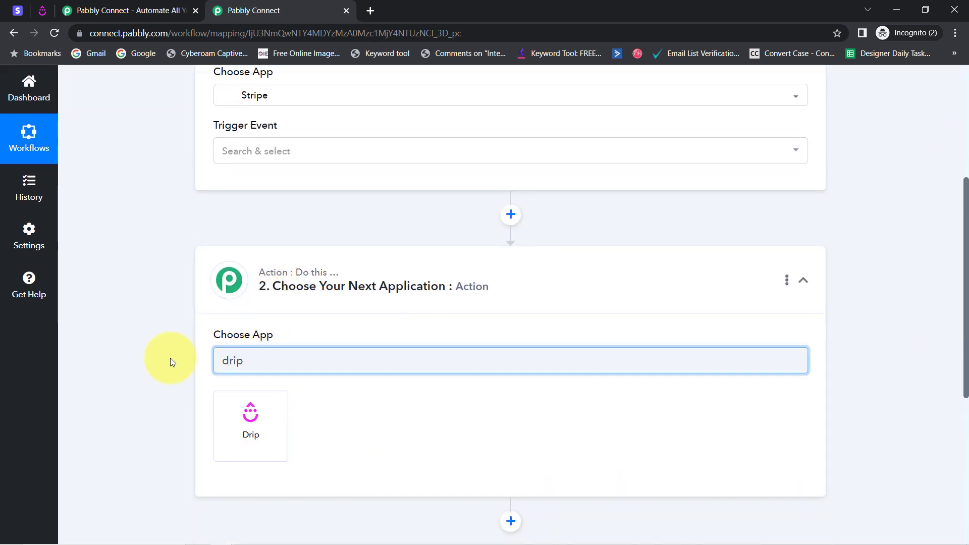
left_click(253, 436)
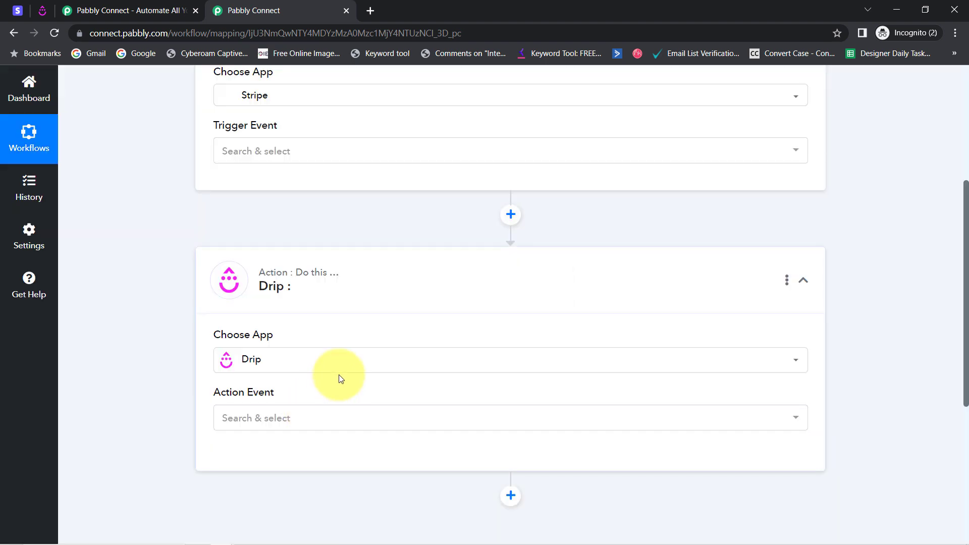
Set the trigger event of the Stripe step to New Customer
left_click_drag(962, 302, 959, 181)
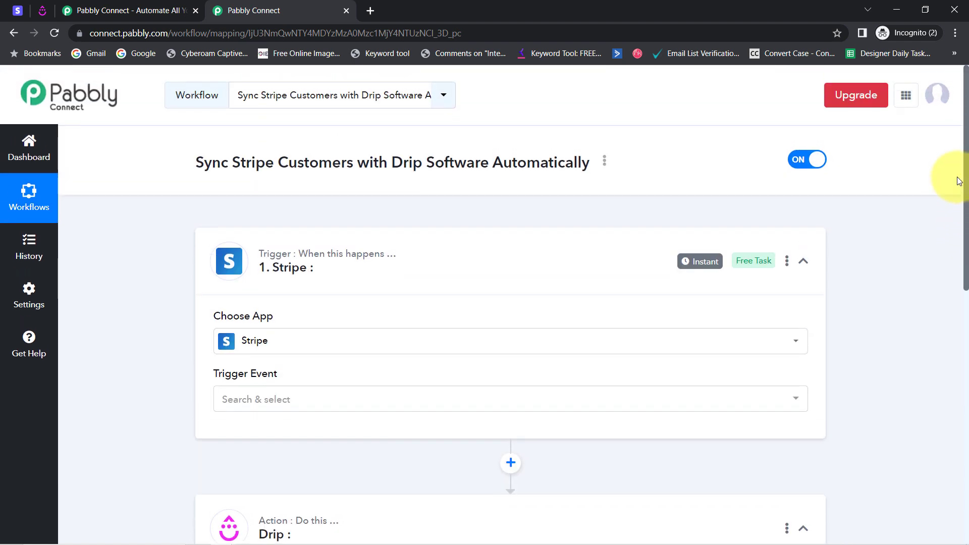
scroll(954, 212, "down", 3)
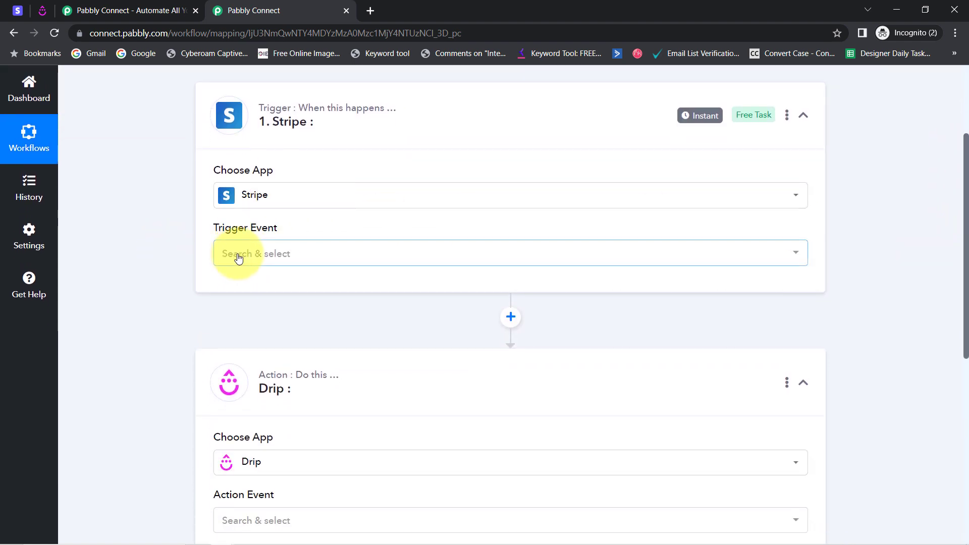
left_click(239, 259)
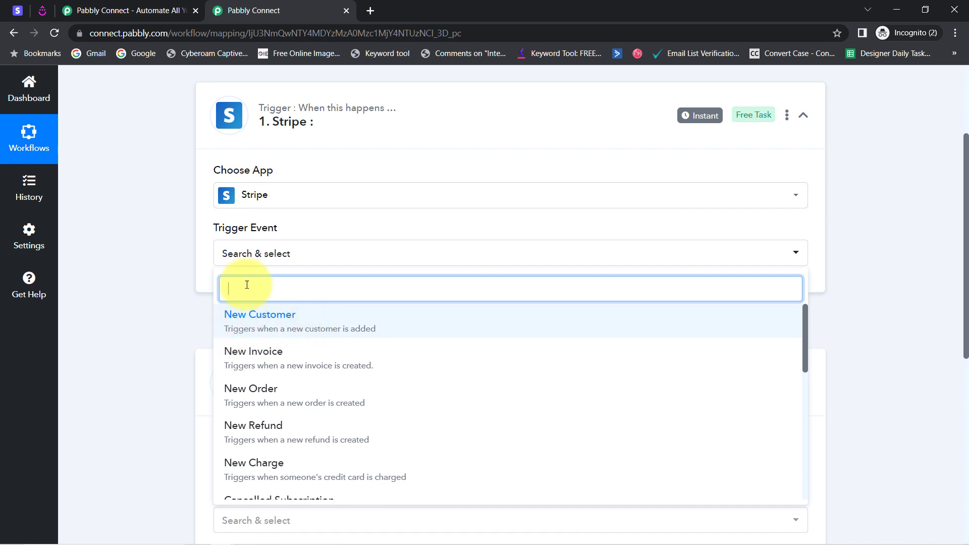
left_click(255, 332)
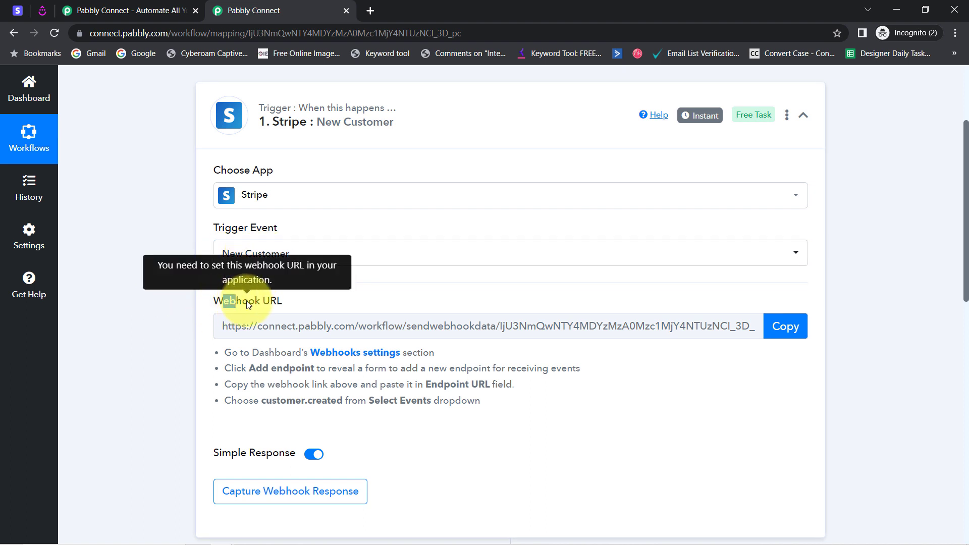
Read the webhook setup instructions of the Stripe trigger and copy its webhook URL
left_click_drag(223, 302, 296, 303)
left_click_drag(244, 352, 470, 419)
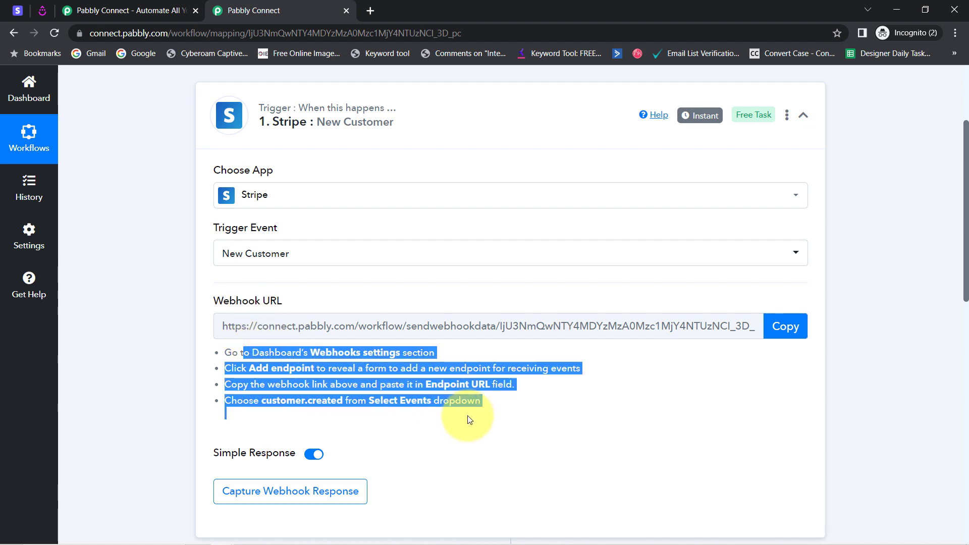
left_click(776, 329)
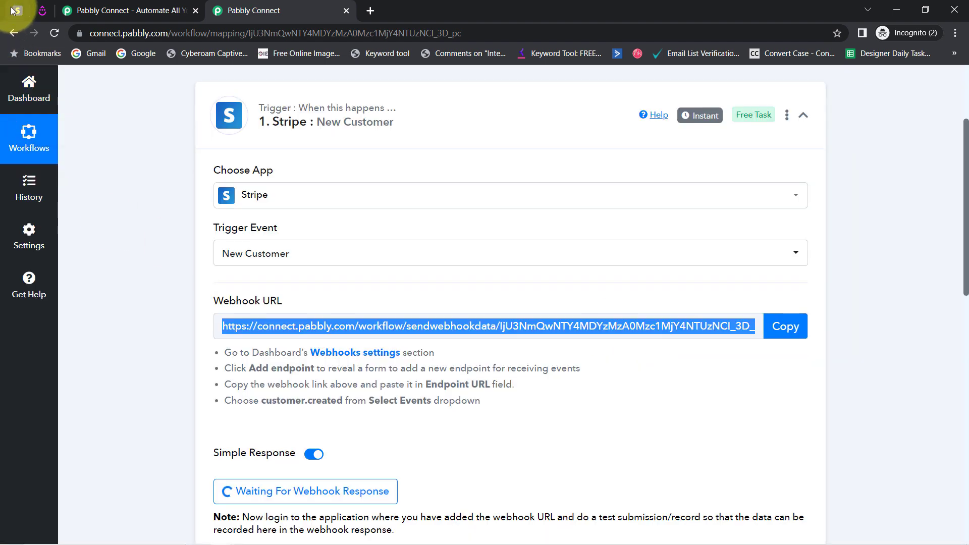
Switch to the Stripe dashboard and start adding a hosted webhook endpoint in the developer settings
left_click(18, 10)
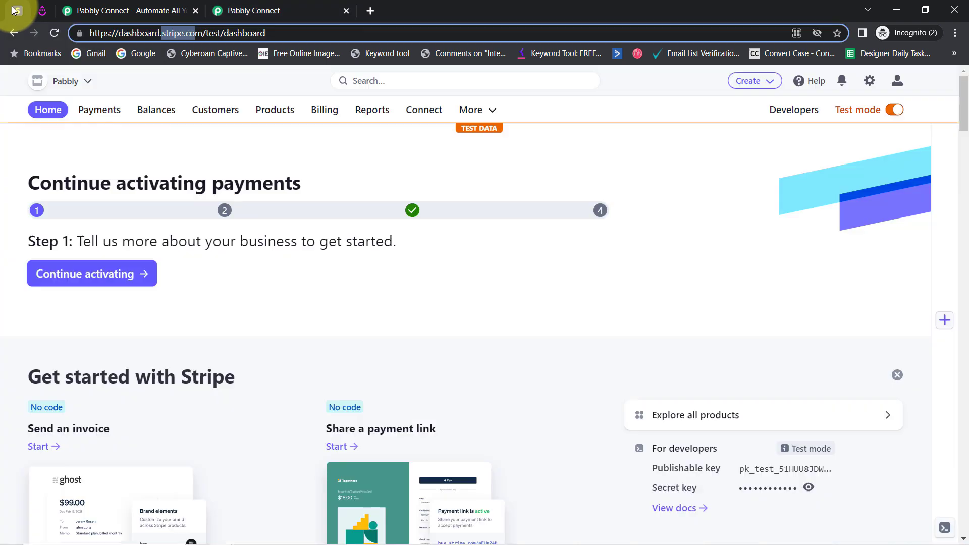
left_click(171, 166)
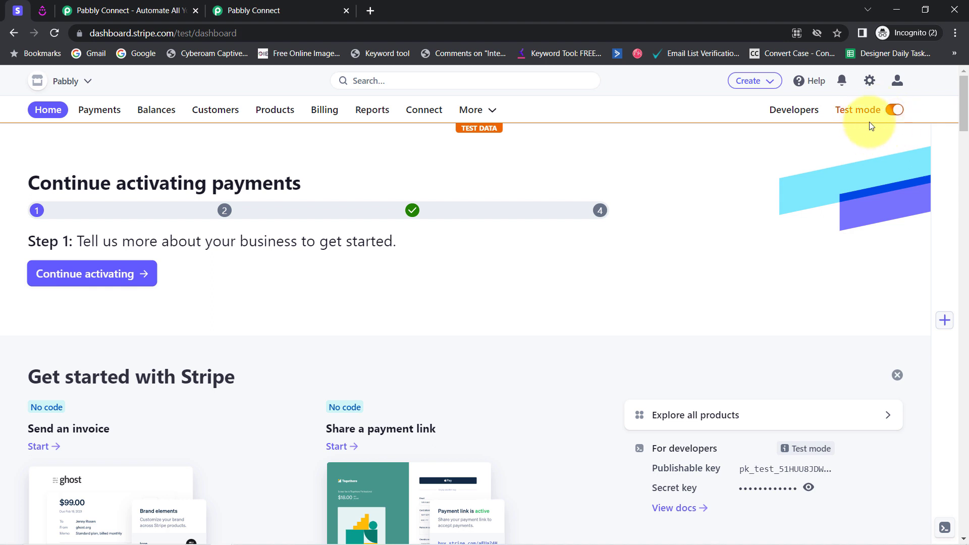
left_click(774, 119)
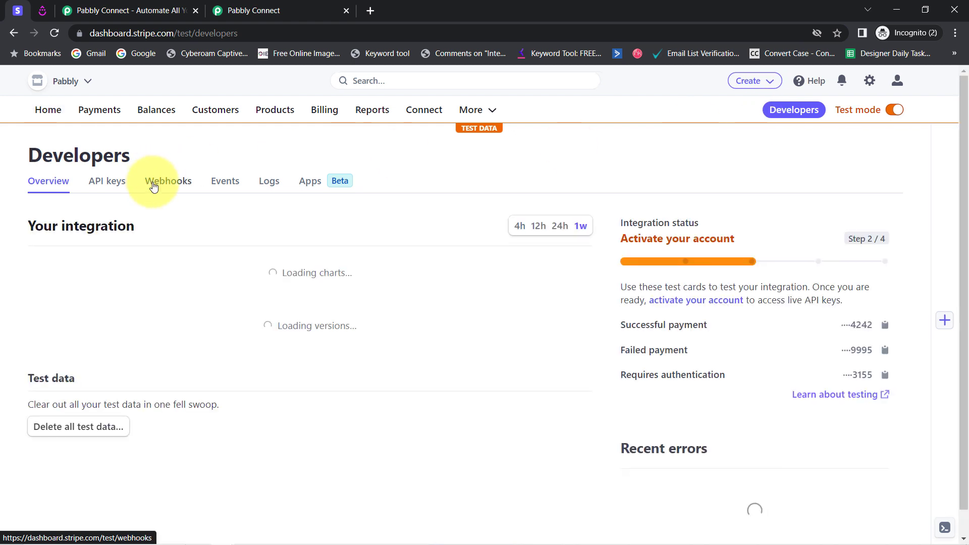
left_click(154, 187)
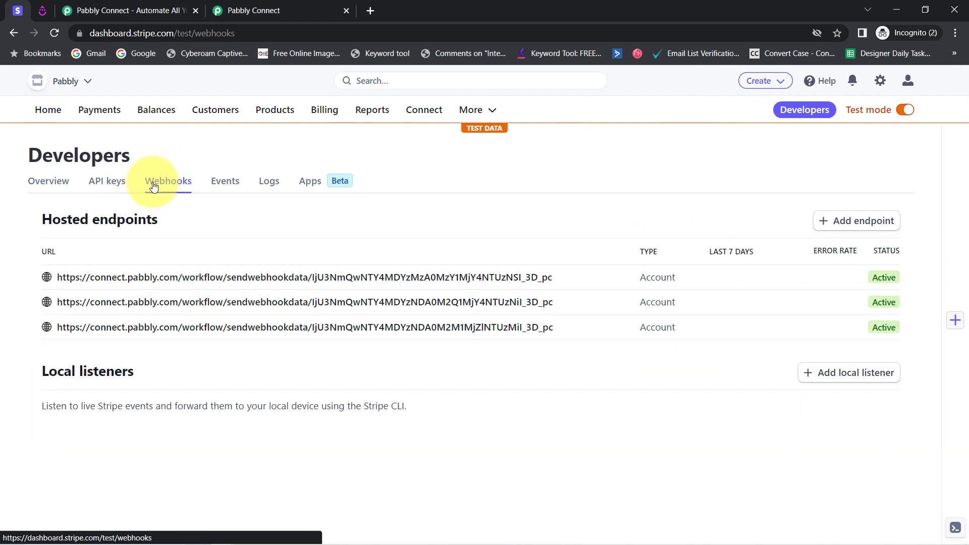
left_click(848, 221)
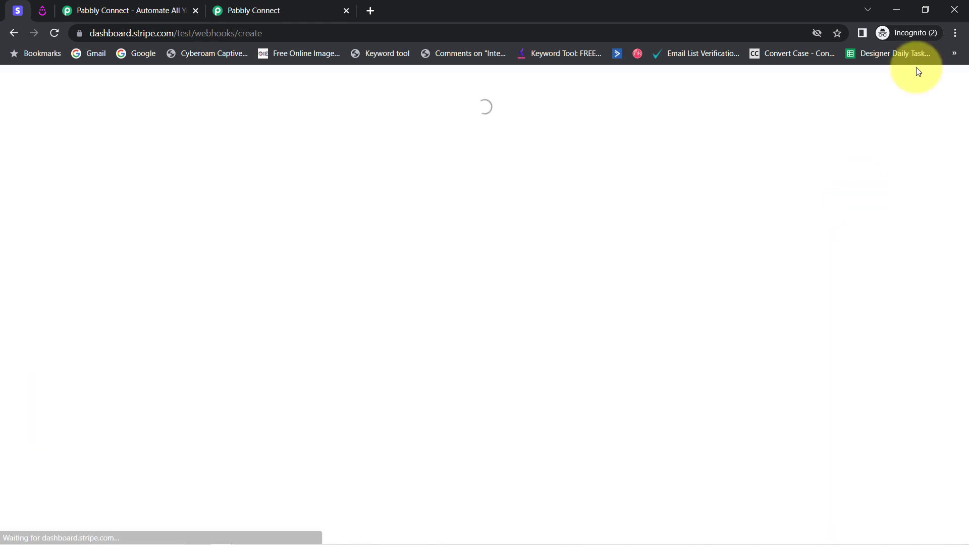
Paste the copied Pabbly Connect webhook URL as the new endpoint's URL
left_click(956, 32)
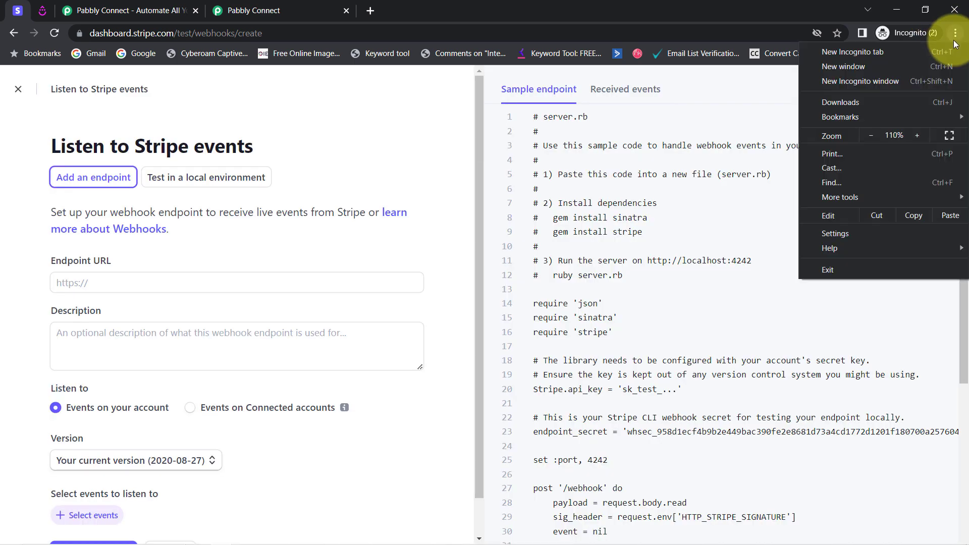
left_click(918, 135)
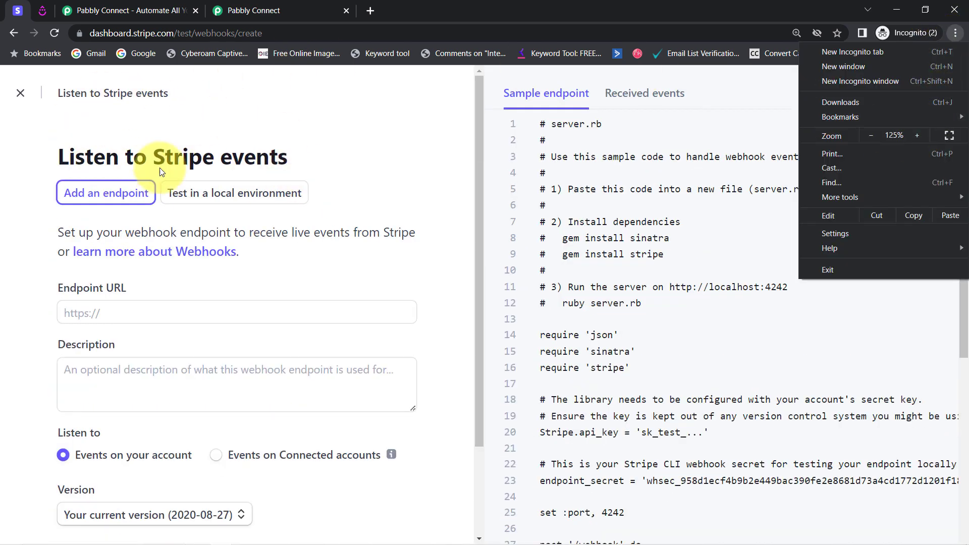
left_click(81, 309)
left_click(148, 319)
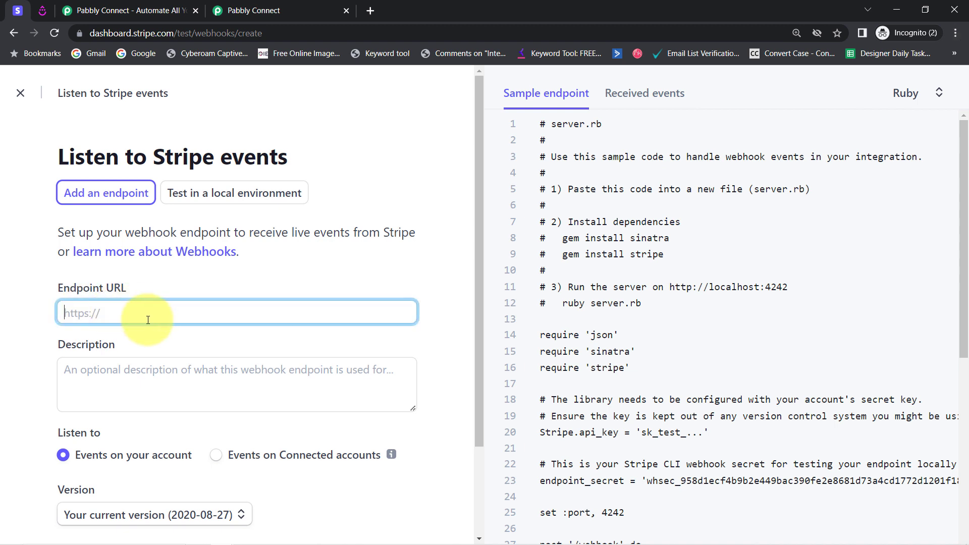
key("ctrl+v")
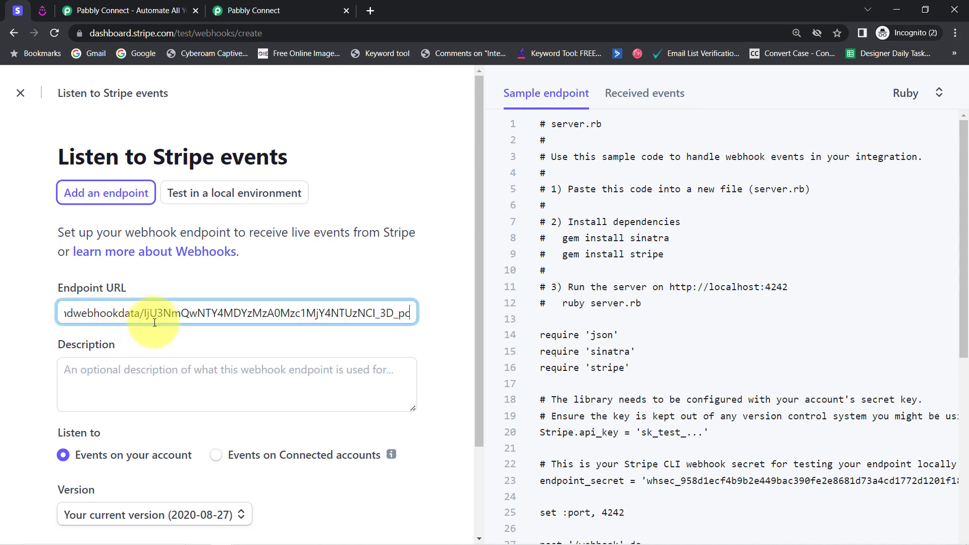
Open the event selection for the new Stripe endpoint and check the required event in Pabbly Connect's webhook instructions
left_click_drag(475, 244, 472, 343)
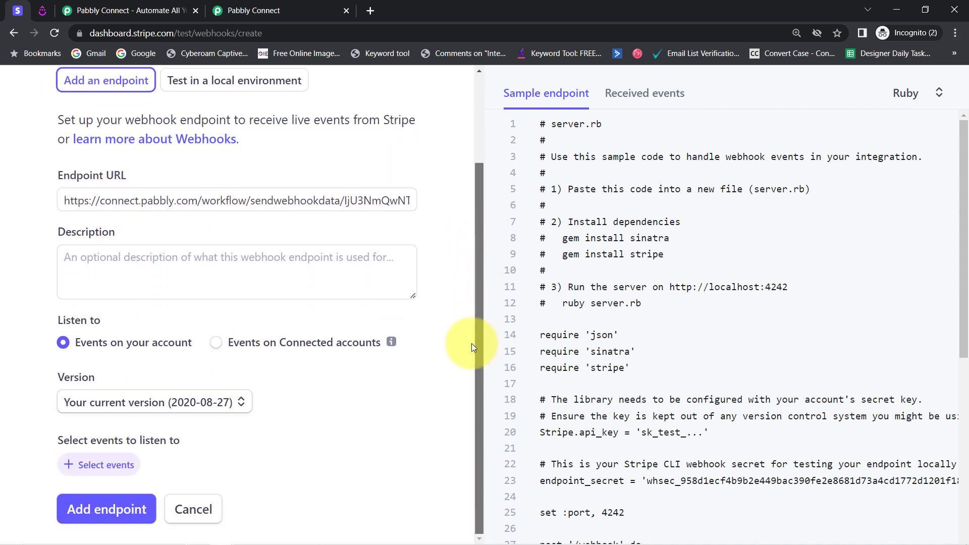
left_click(90, 465)
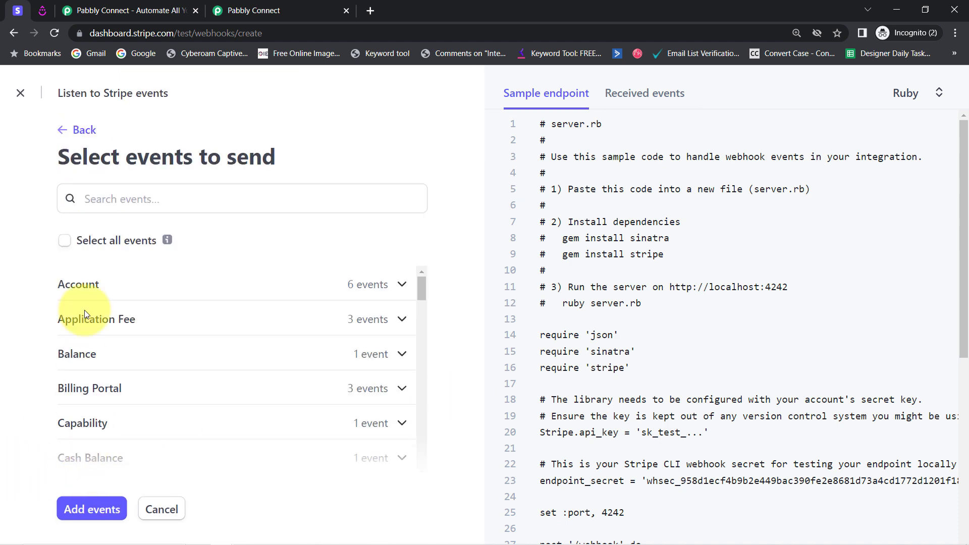
left_click(247, 10)
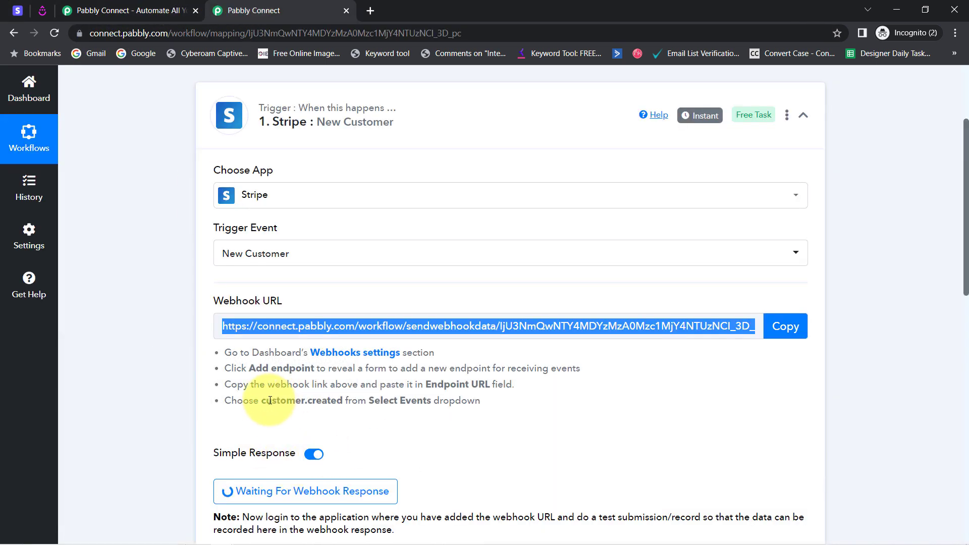
left_click_drag(271, 401, 387, 403)
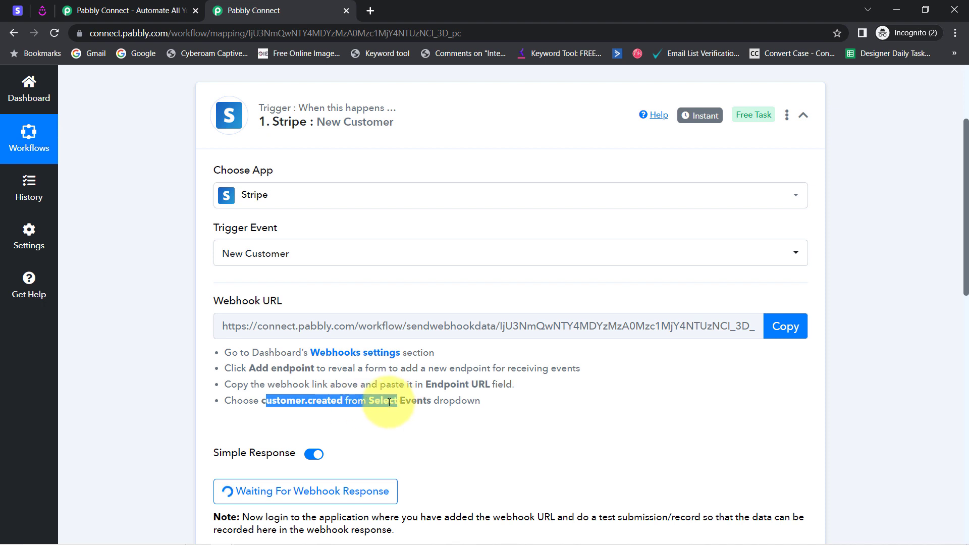
left_click(389, 403)
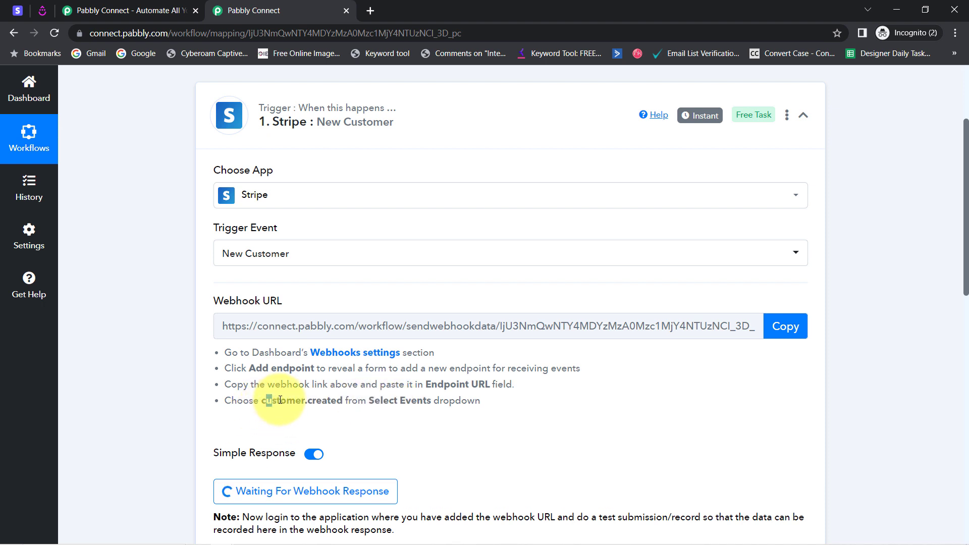
left_click_drag(325, 407, 336, 406)
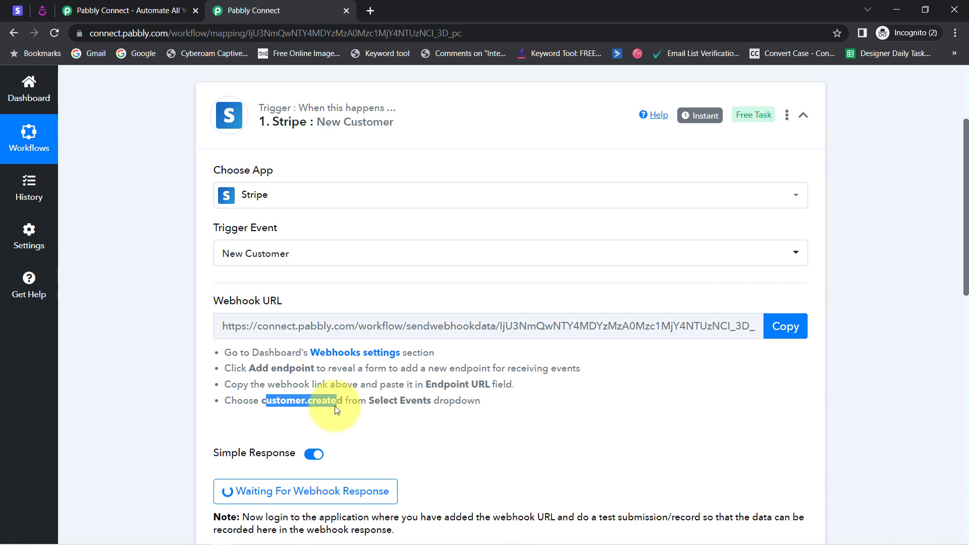
Return to the Stripe dashboard, add the customer.created event to the webhook endpoint and create the endpoint
left_click(16, 10)
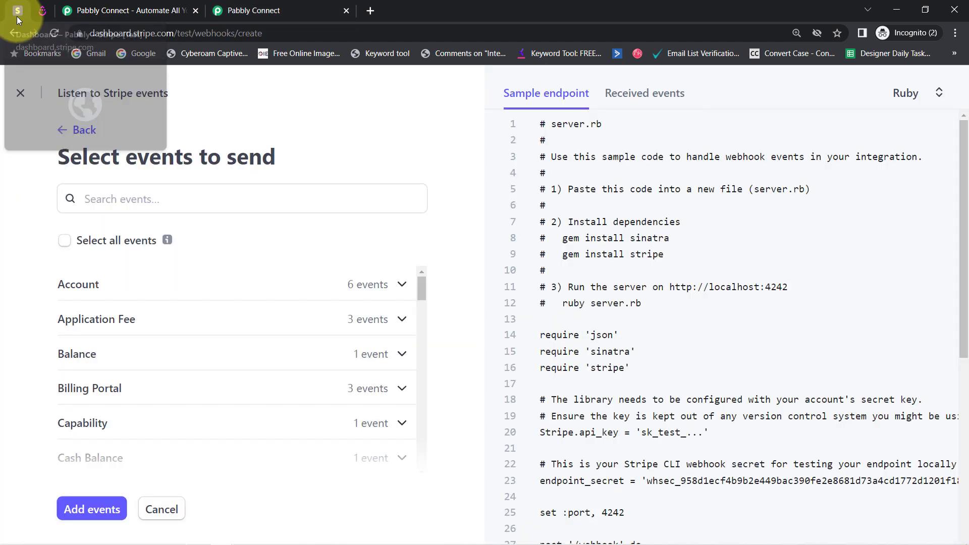
left_click(93, 206)
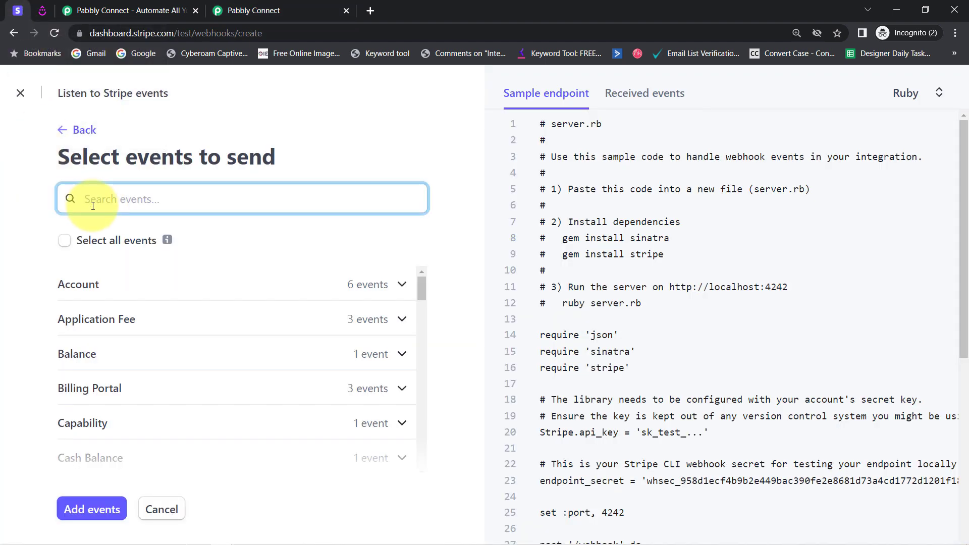
type("customer.c")
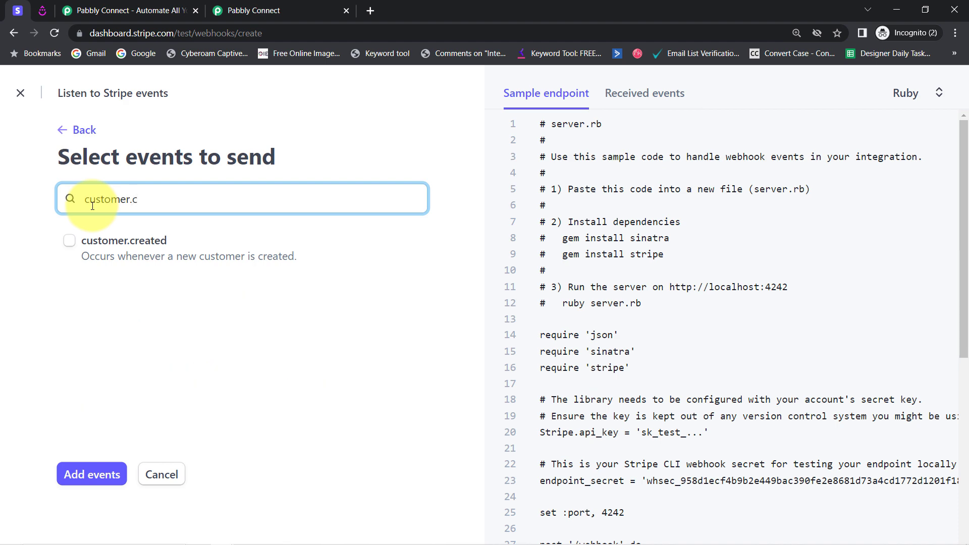
left_click(70, 241)
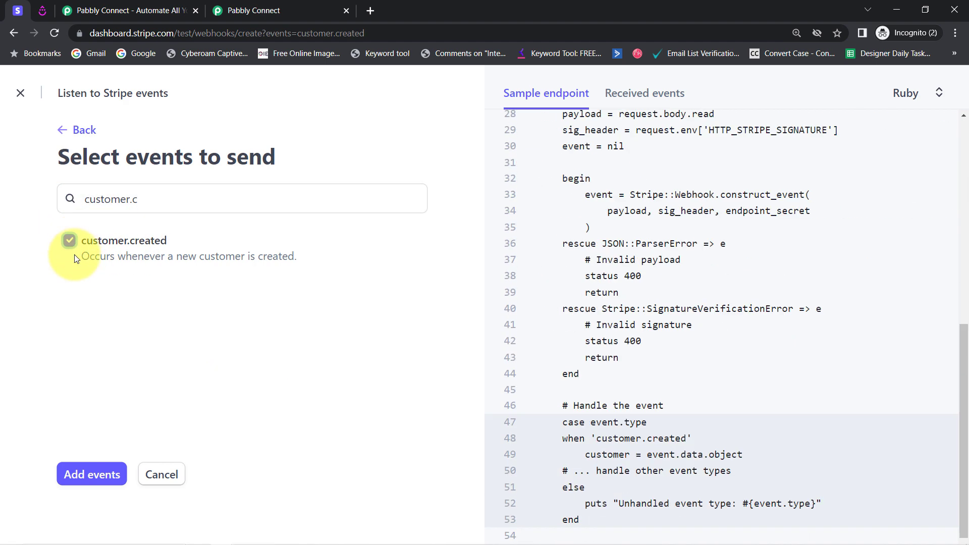
left_click(85, 475)
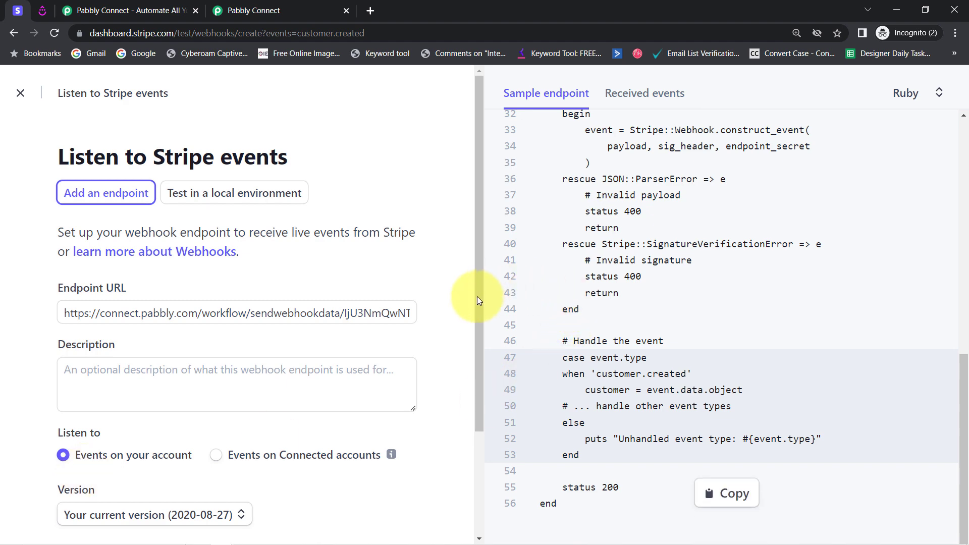
left_click_drag(479, 297, 437, 402)
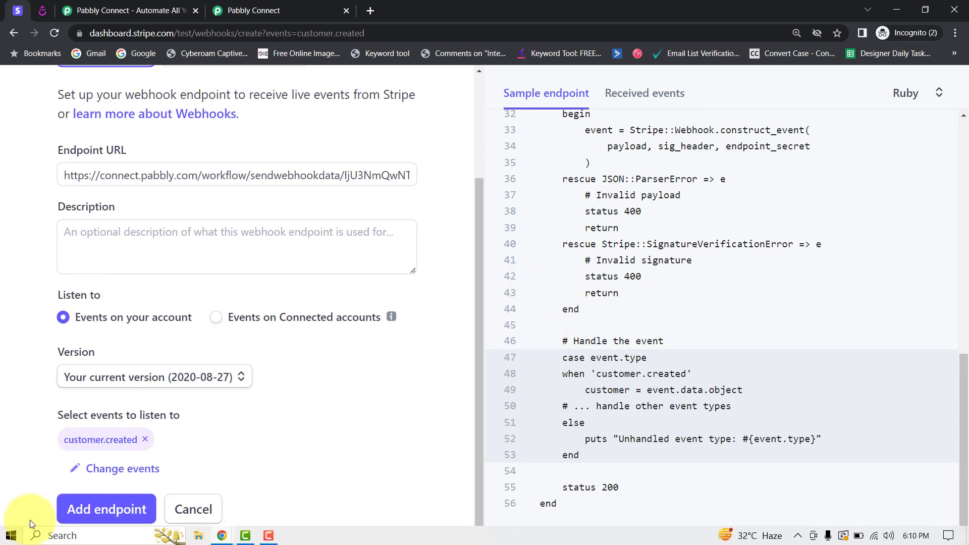
left_click(77, 510)
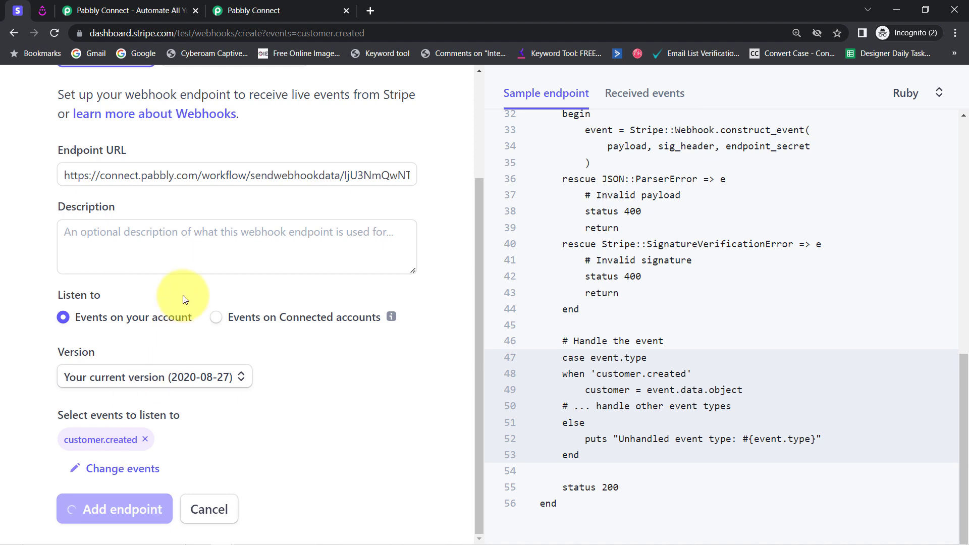
Switch to Pabbly Connect and read the Stripe trigger's note about making a test submission for the webhook response
left_click(267, 7)
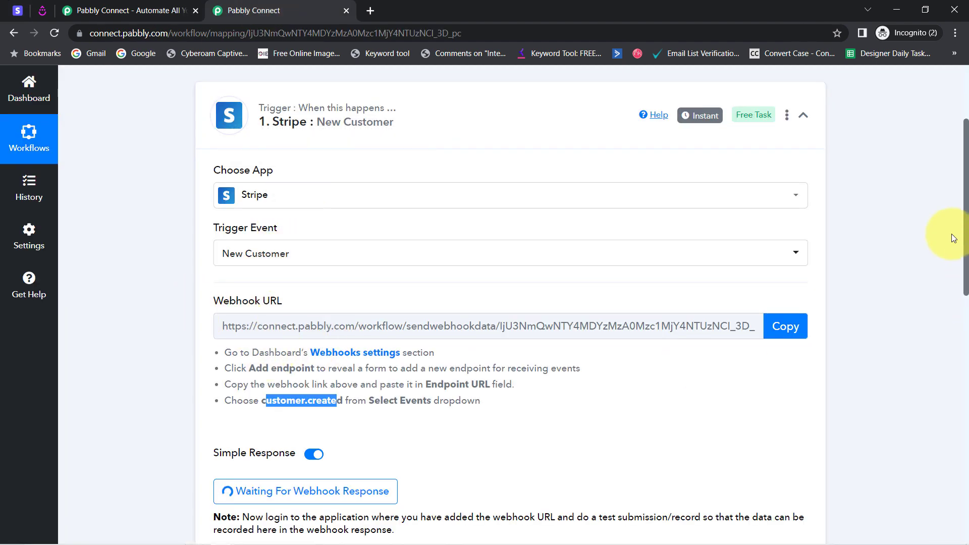
left_click_drag(965, 246, 947, 334)
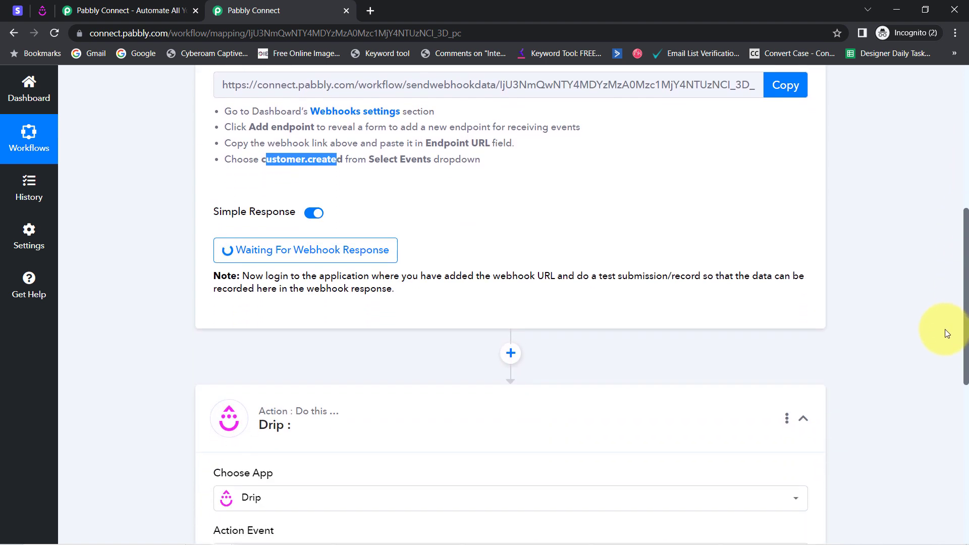
left_click_drag(612, 277, 750, 280)
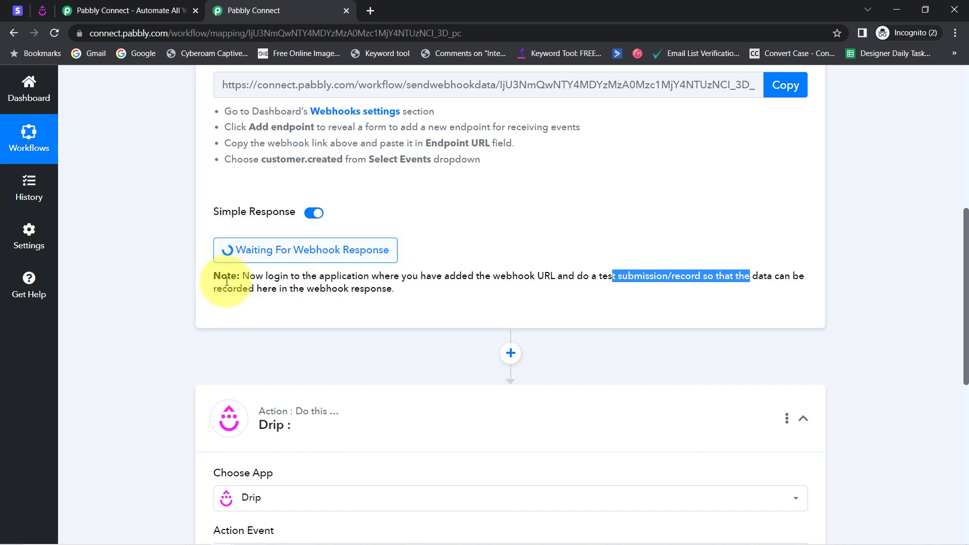
left_click_drag(295, 273, 373, 289)
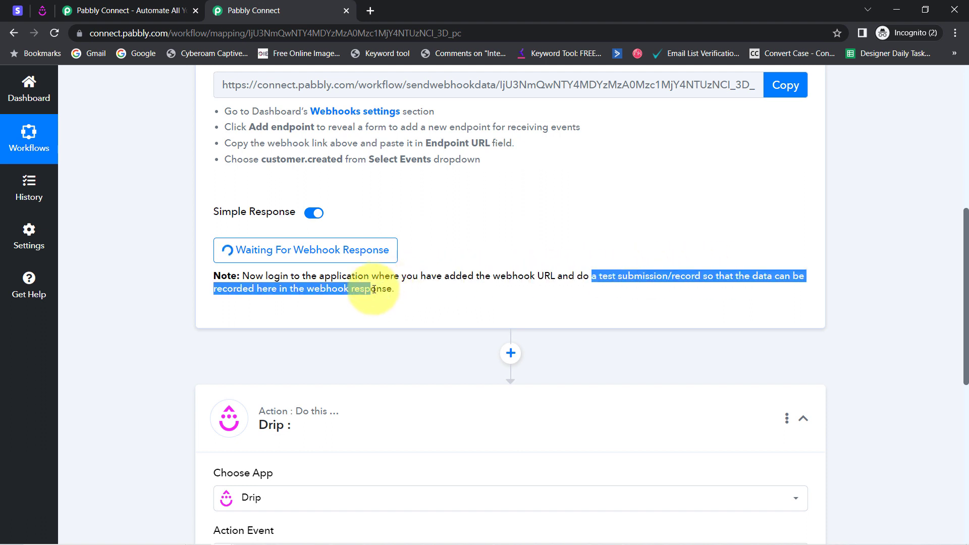
left_click(480, 297)
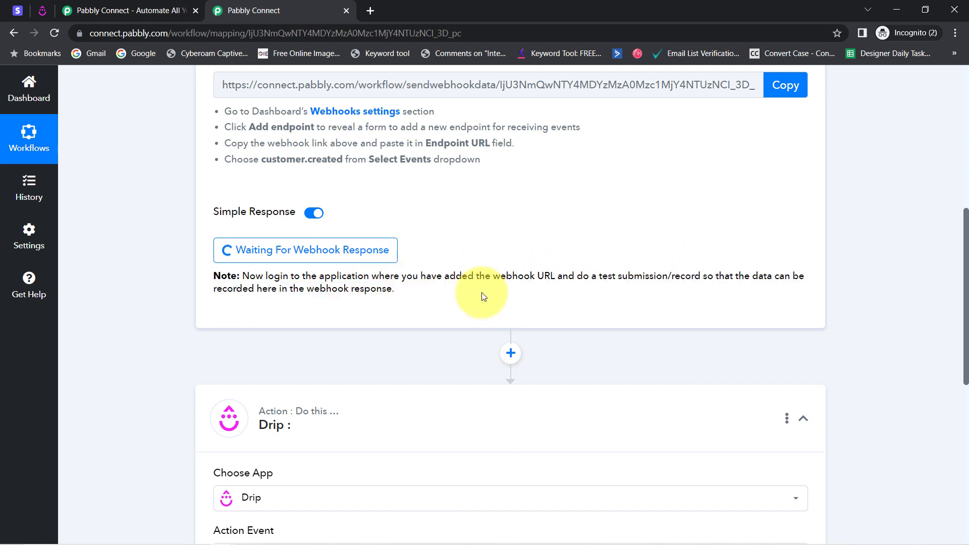
left_click_drag(587, 275, 685, 277)
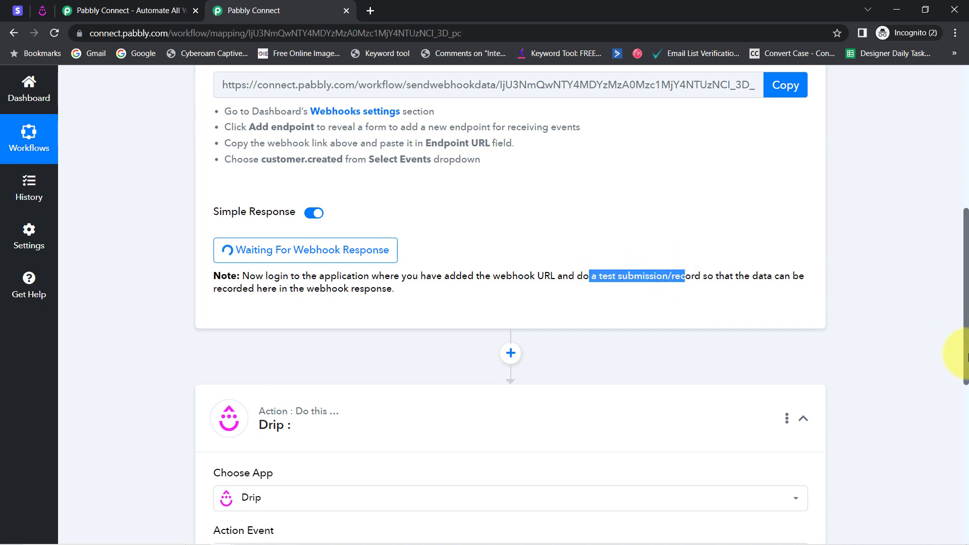
left_click_drag(966, 355, 964, 255)
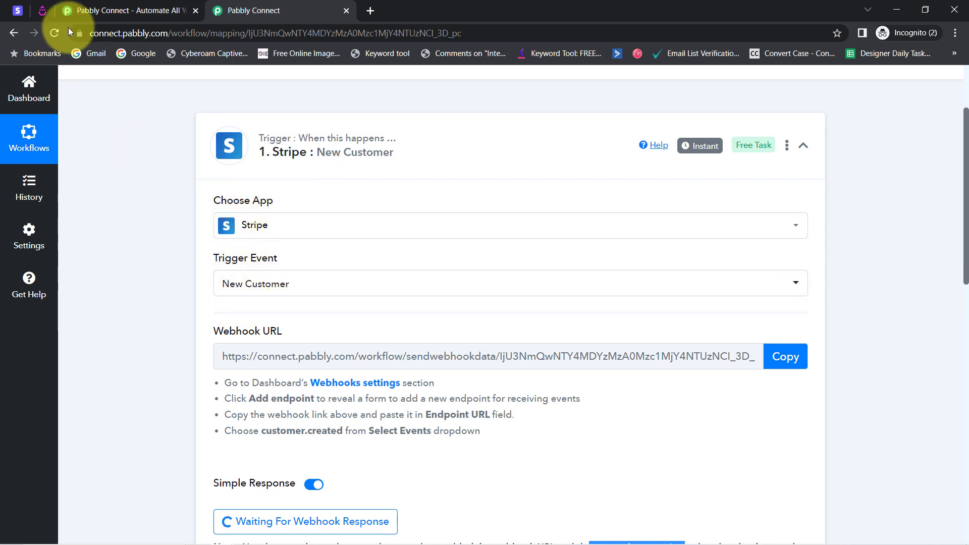
Switch to the Stripe dashboard and open the Spoken English Notes product from the product list
left_click(17, 10)
left_click(321, 120)
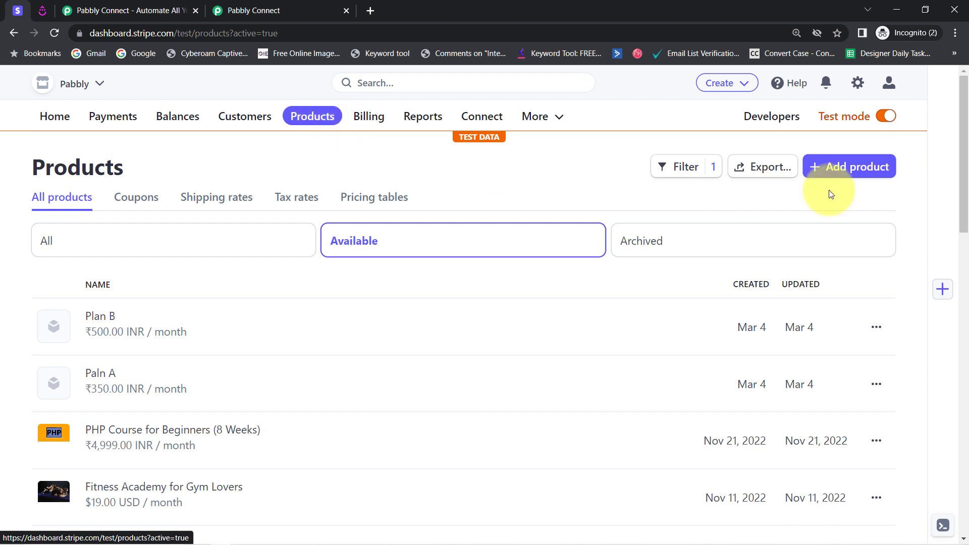
left_click_drag(967, 154, 967, 229)
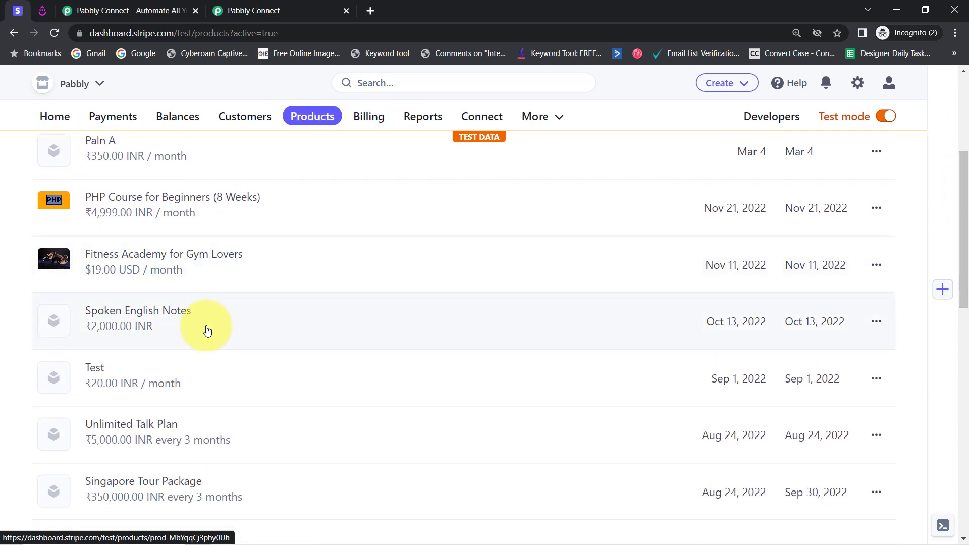
left_click(143, 314)
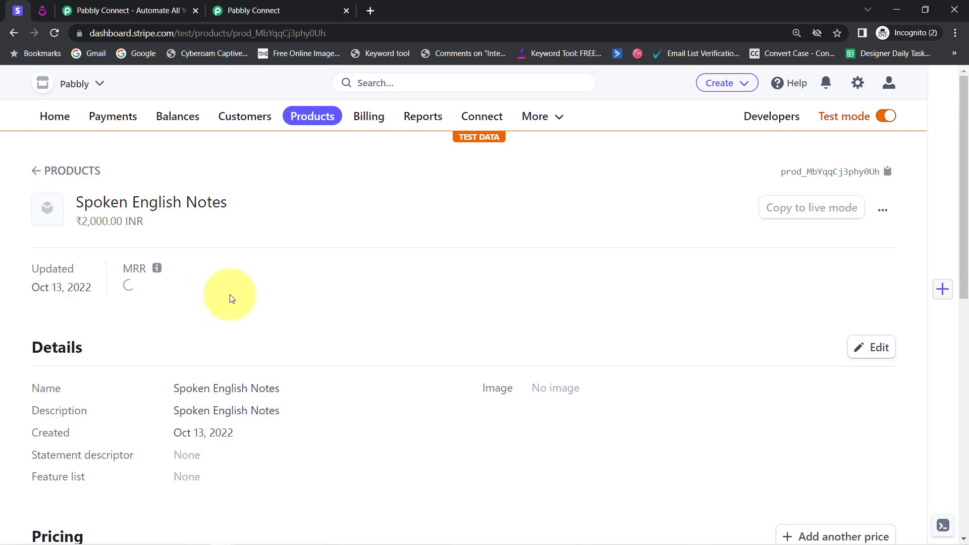
left_click_drag(84, 201, 230, 208)
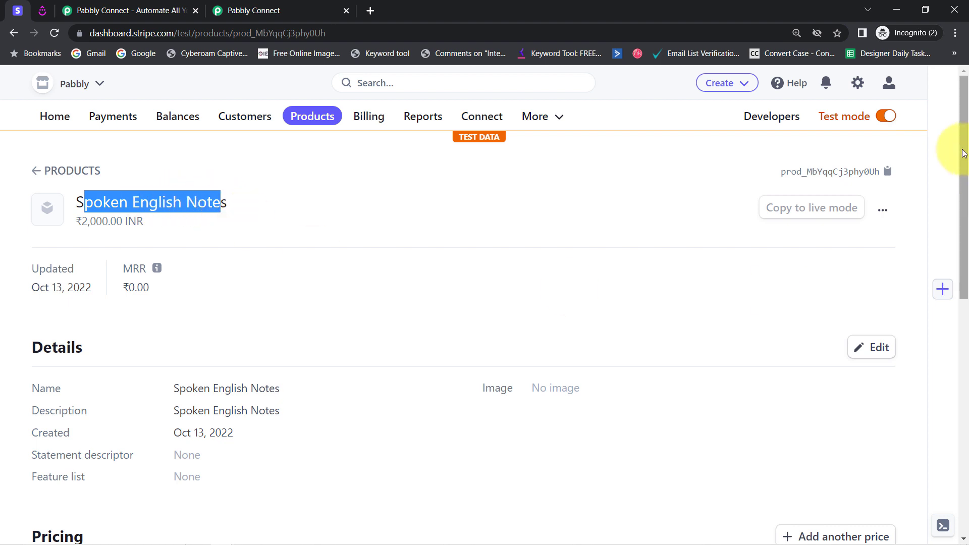
View the payment link of the product's default price, copy it and open it in a new browser tab
left_click_drag(965, 166, 967, 291)
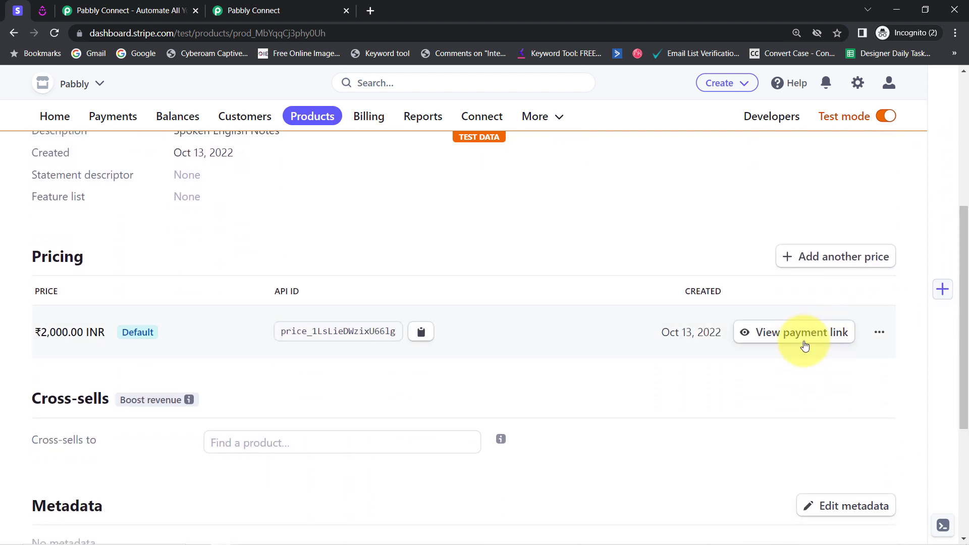
left_click(794, 347)
left_click(370, 10)
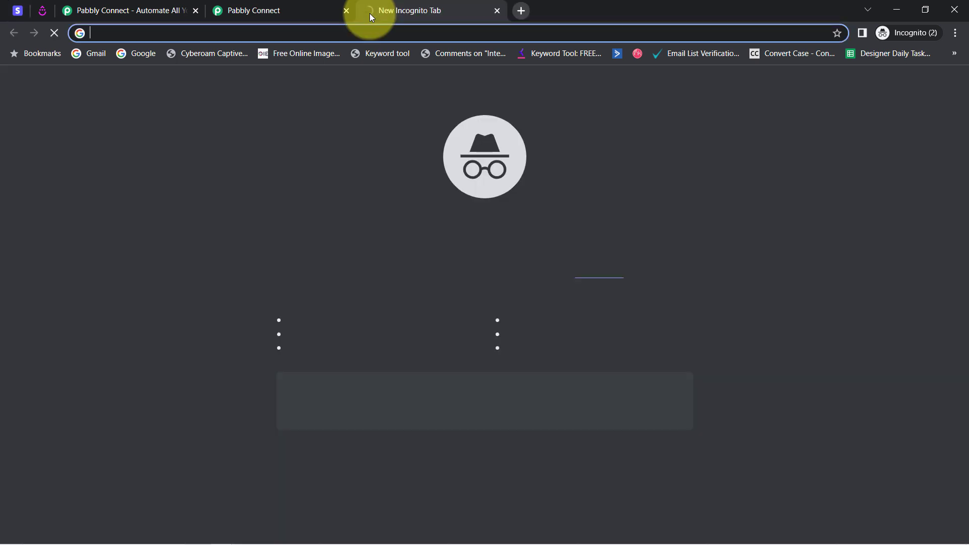
key("ctrl+v")
key("Return")
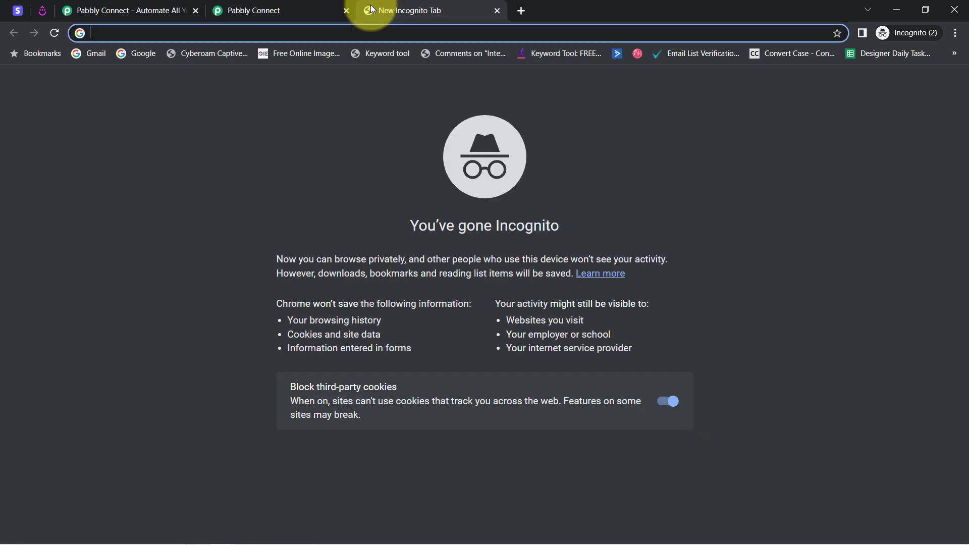
key("ctrl+v")
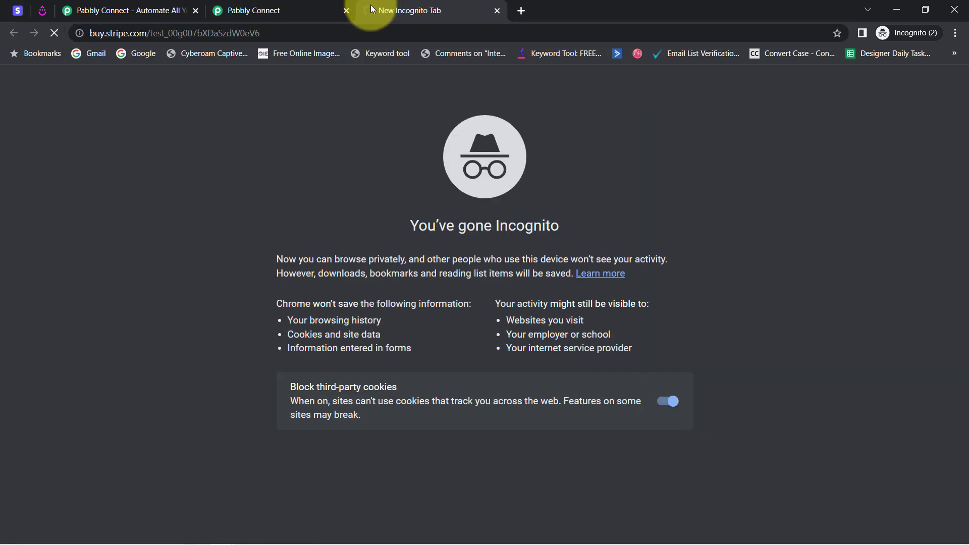
key("Return")
Check the product name and price on the test checkout page
left_click_drag(171, 163, 270, 152)
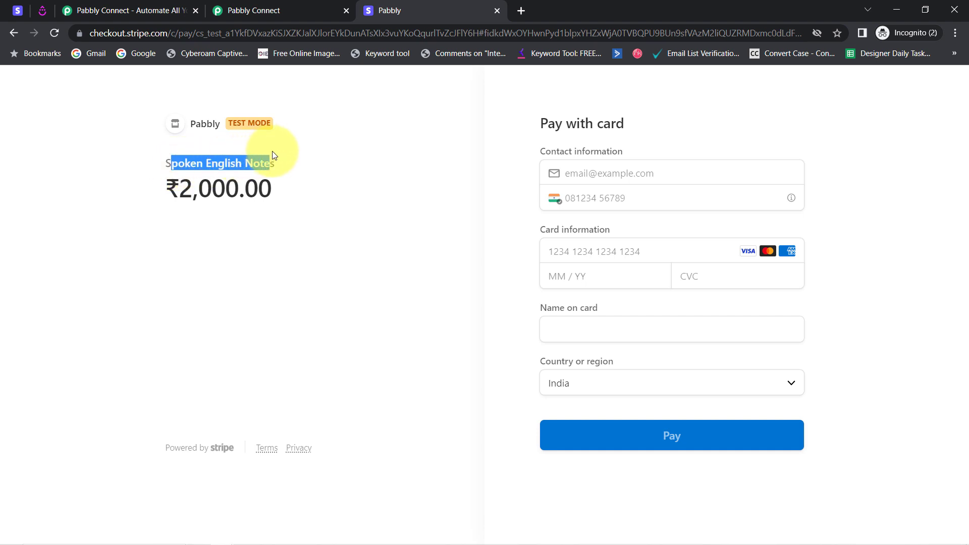
left_click(197, 191)
left_click_drag(201, 190, 259, 189)
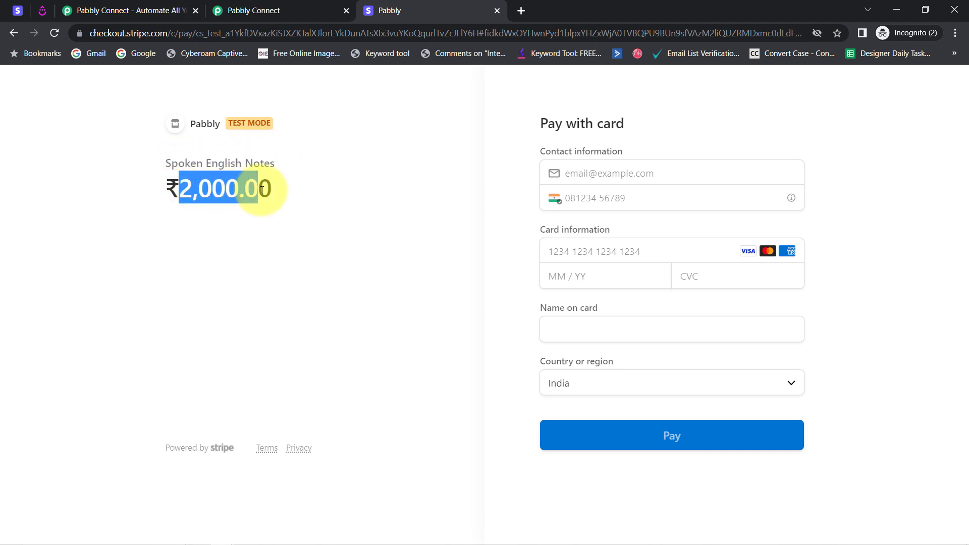
Fill in the customer's e-mail, phone number and name on card, and enter the card number and expiry from the first saved Visa card
left_click(574, 178)
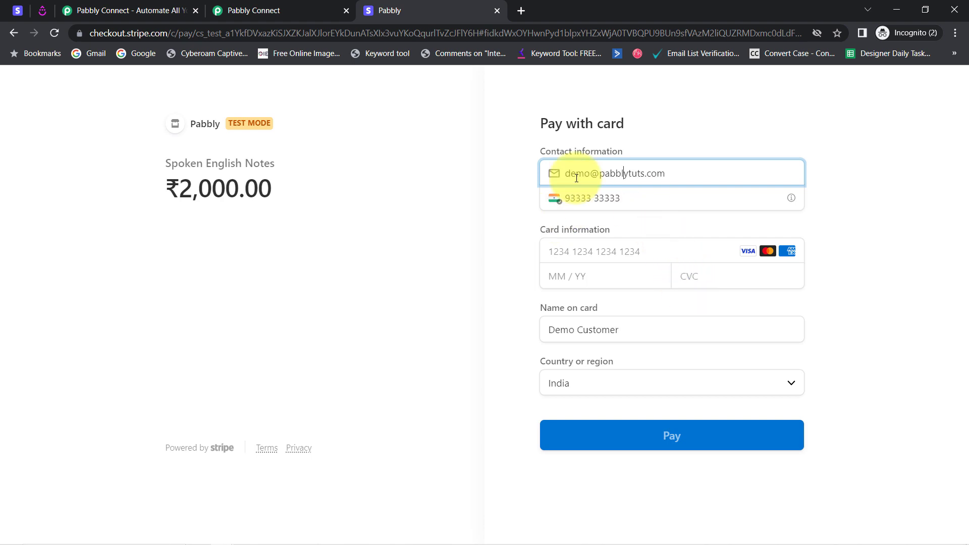
left_click_drag(576, 174, 657, 176)
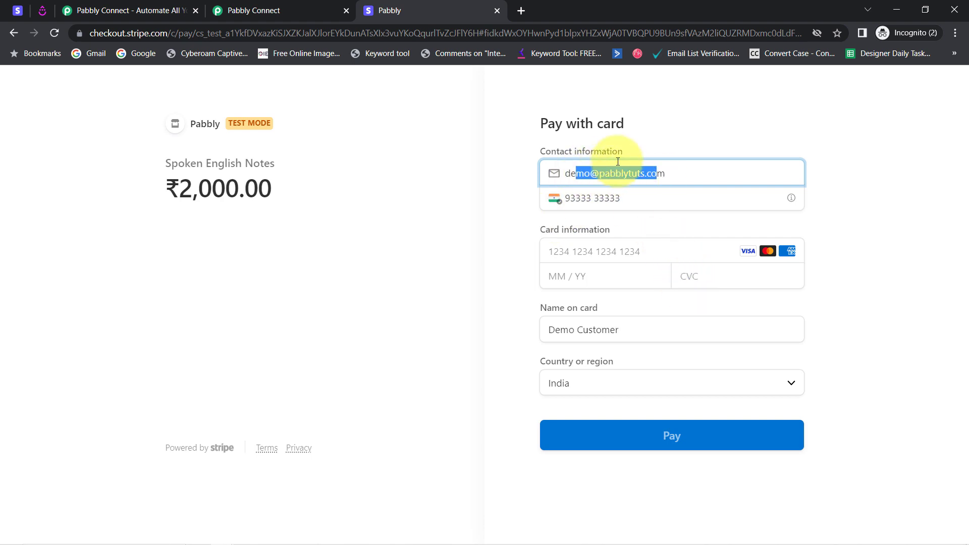
left_click_drag(581, 198, 627, 203)
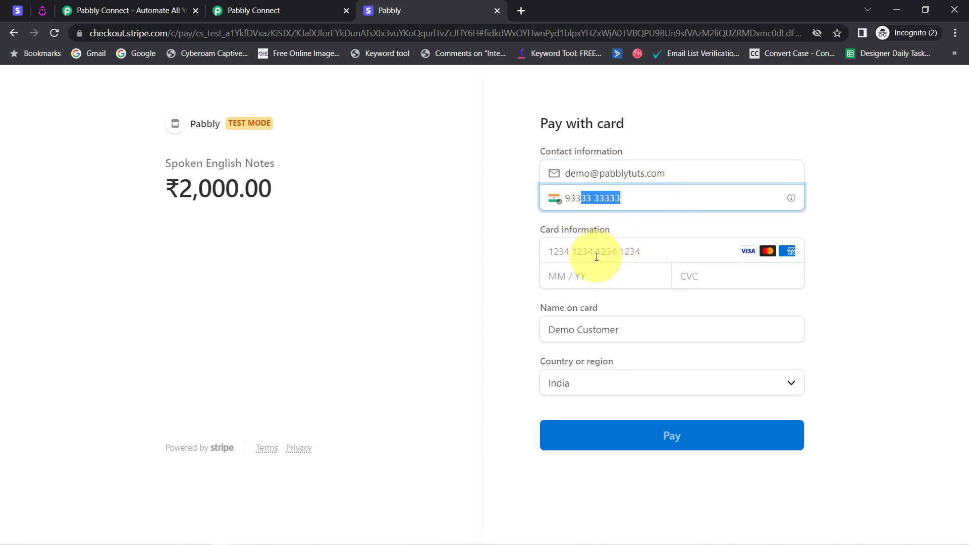
left_click(585, 252)
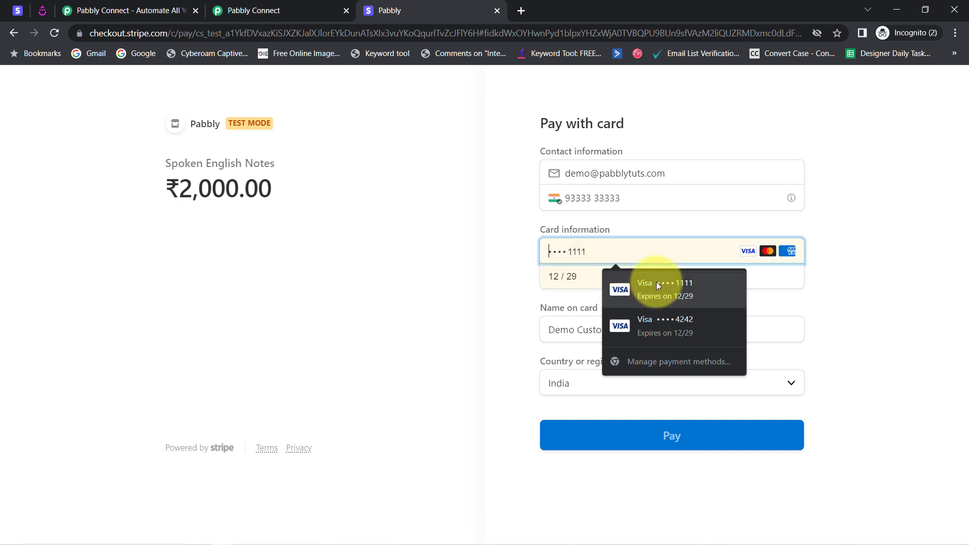
left_click(643, 285)
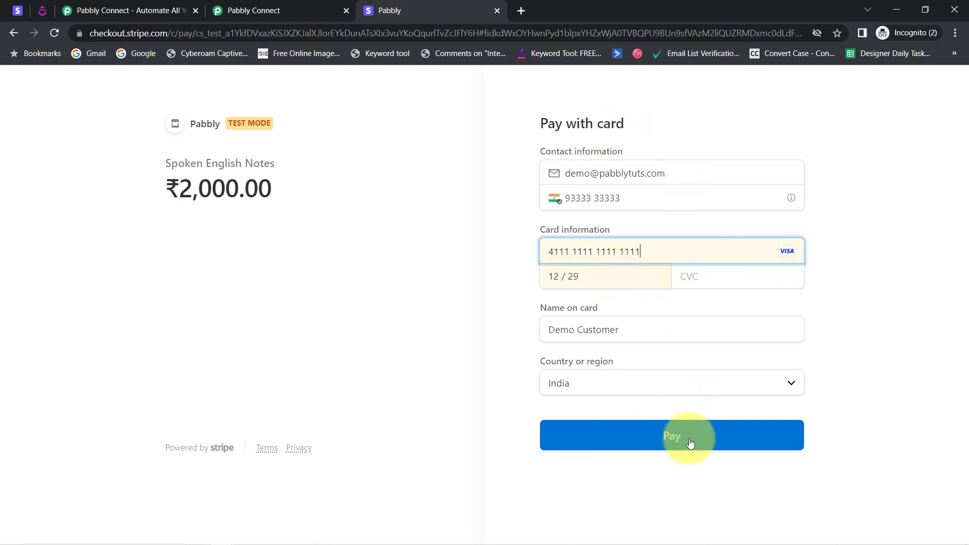
Enter the card's CVC and submit the test payment for Spoken English Notes
left_click(701, 276)
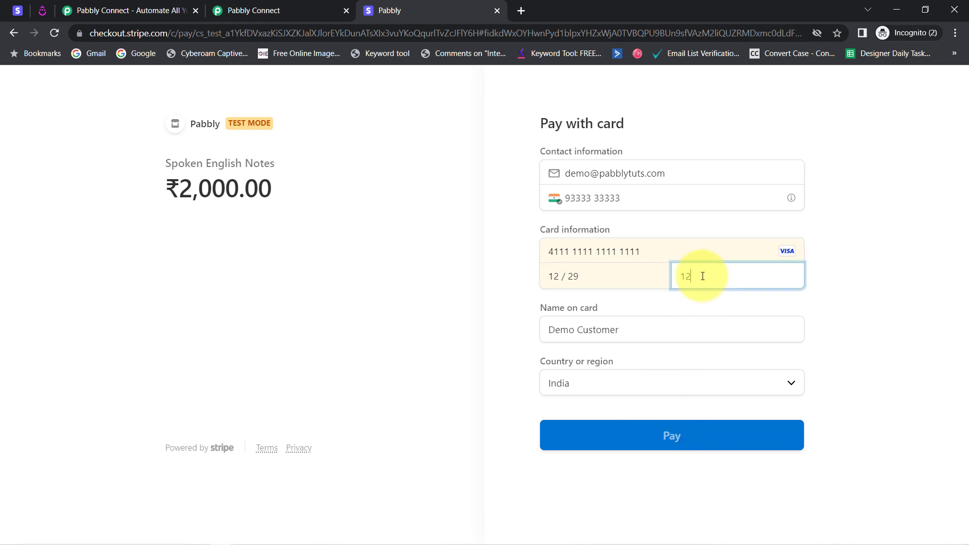
left_click(660, 441)
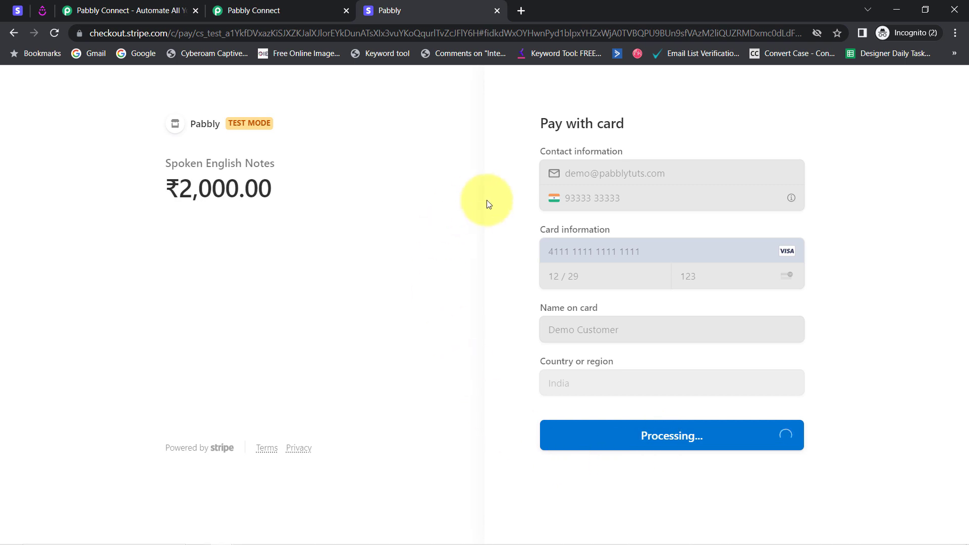
Switch to the Pabbly Connect workflow and check the captured webhook response for the event type and the customer's phone, name and e-mail
left_click(244, 7)
scroll(966, 219, "down", 3)
left_click_drag(967, 219, 967, 297)
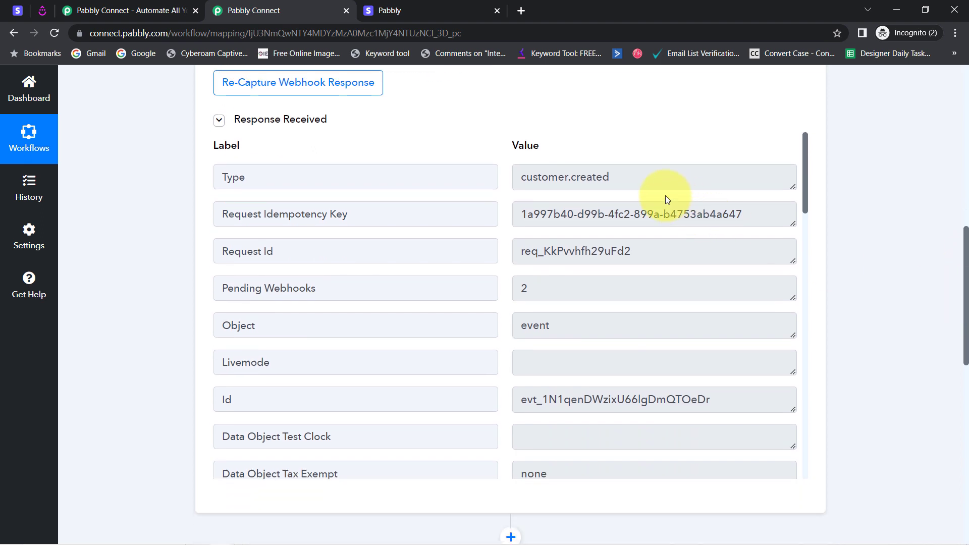
left_click_drag(535, 177, 597, 179)
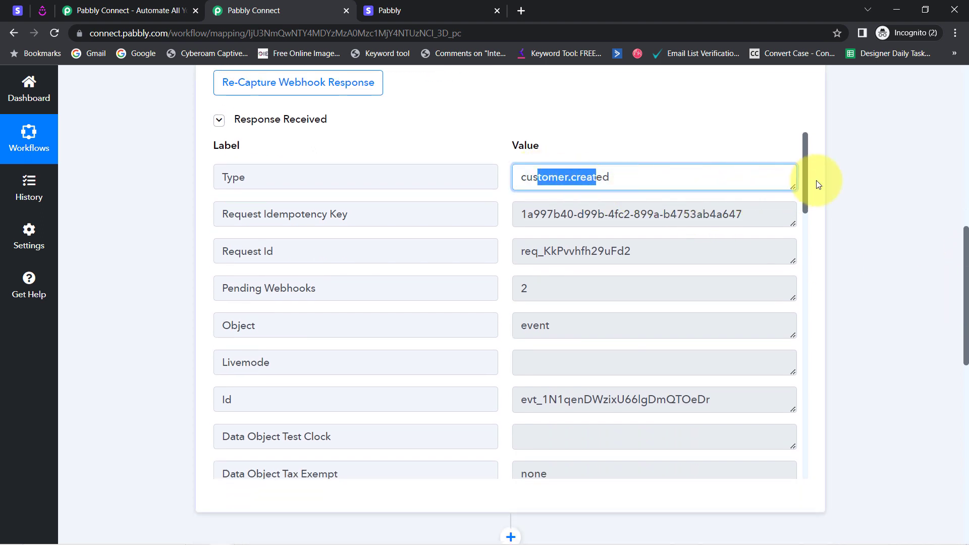
left_click_drag(804, 184, 811, 274)
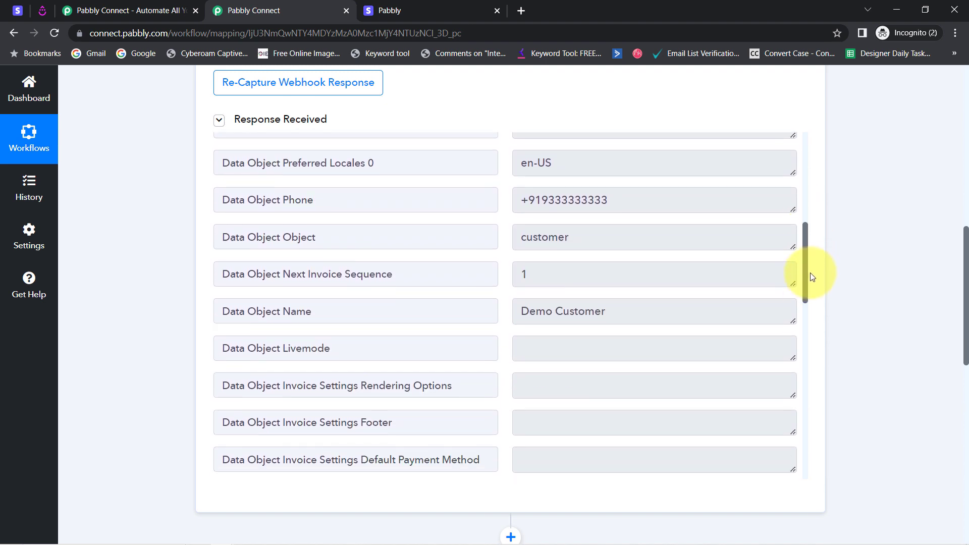
left_click_drag(634, 200, 508, 203)
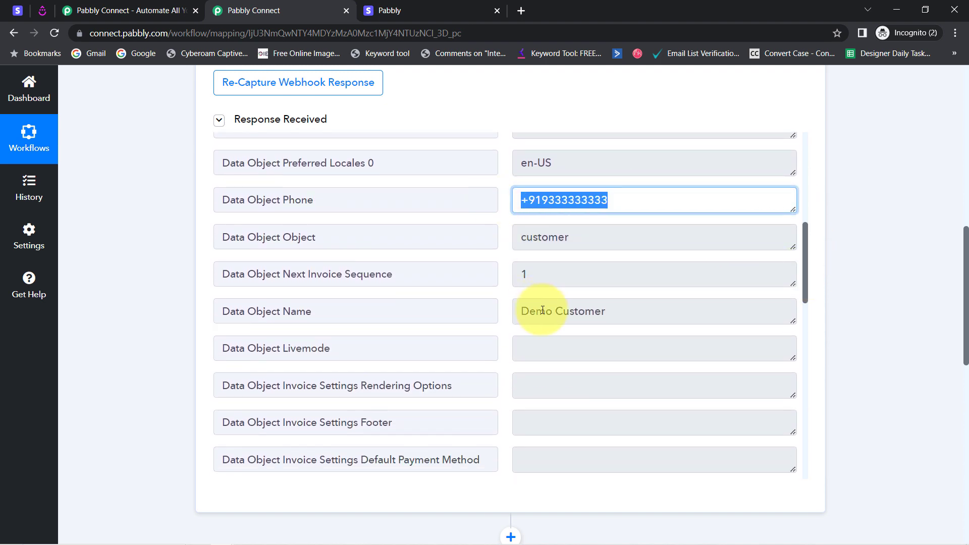
left_click_drag(543, 310, 594, 311)
left_click_drag(808, 266, 806, 339)
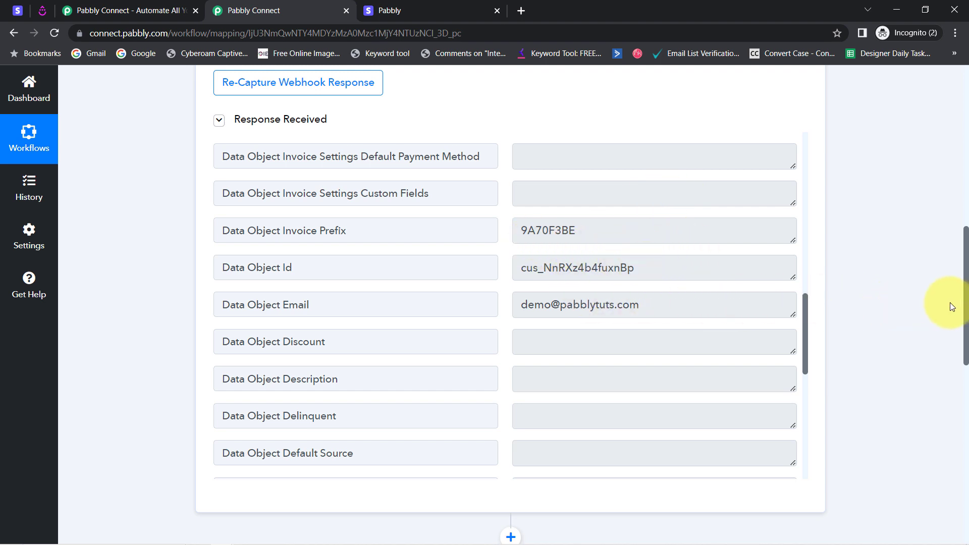
Check the product name on the Stripe payment link and the explanation of the workflow trigger's Instant label
left_click_drag(967, 305, 962, 139)
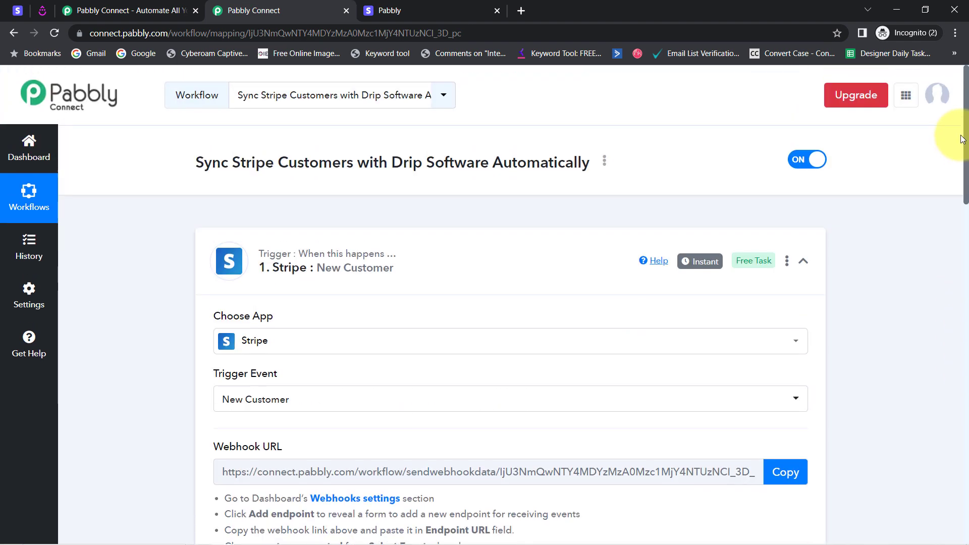
left_click(17, 10)
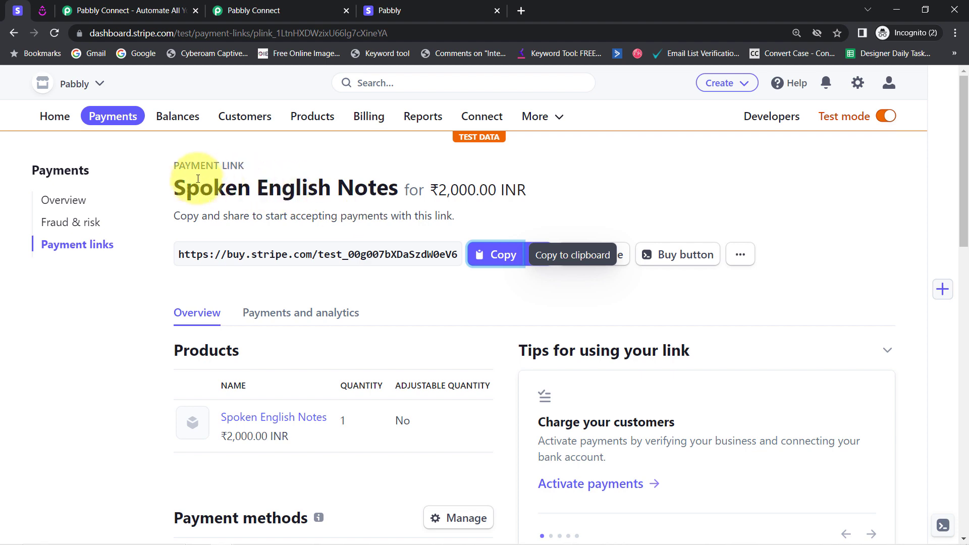
left_click_drag(199, 188, 391, 191)
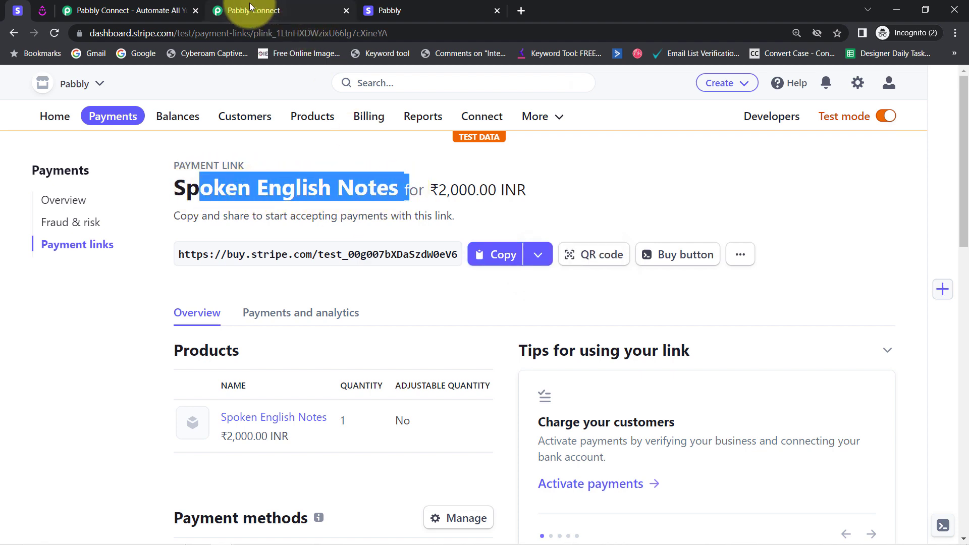
left_click(267, 10)
mouse_move(715, 271)
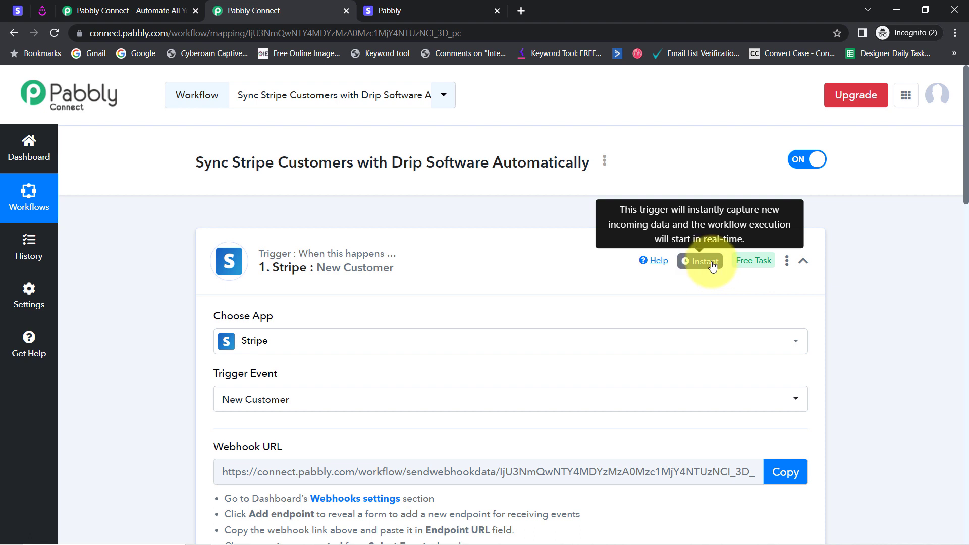
Set the Drip action's event to Create or Update Subscriber
left_click_drag(965, 169, 966, 459)
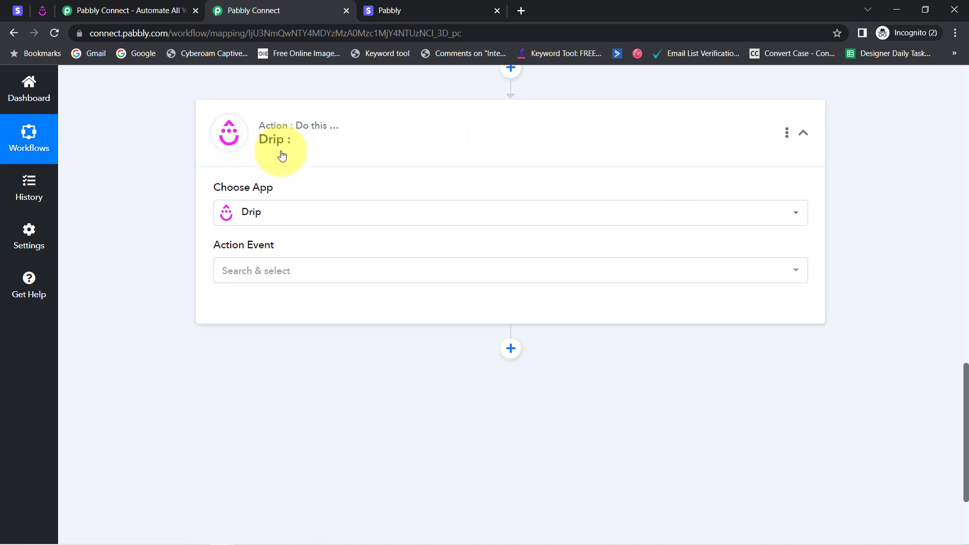
left_click(244, 273)
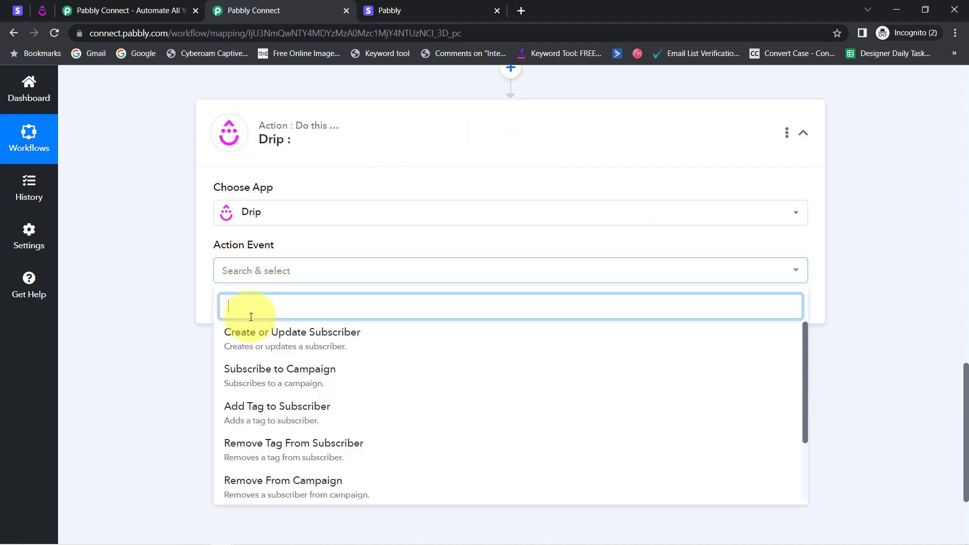
left_click(261, 347)
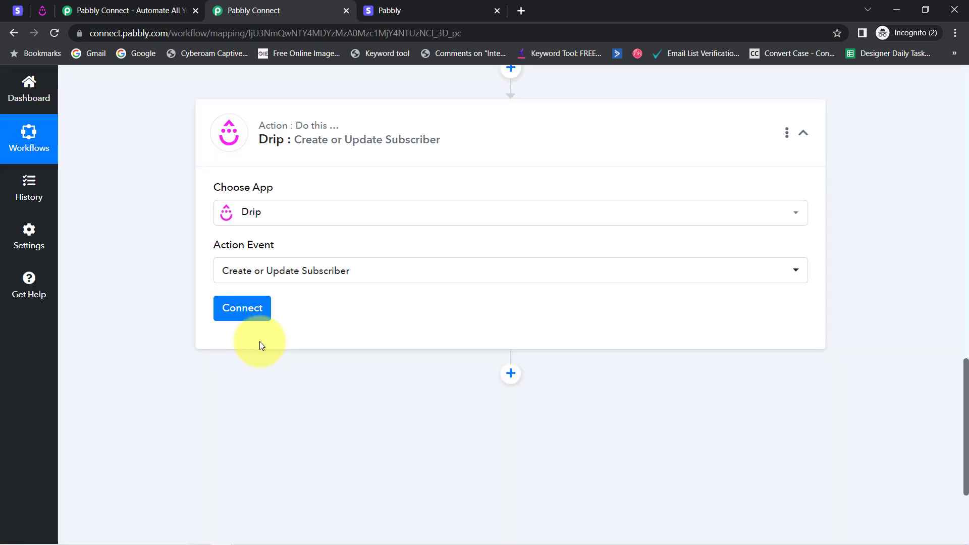
Begin connecting the Drip account by adding a new connection
left_click(235, 309)
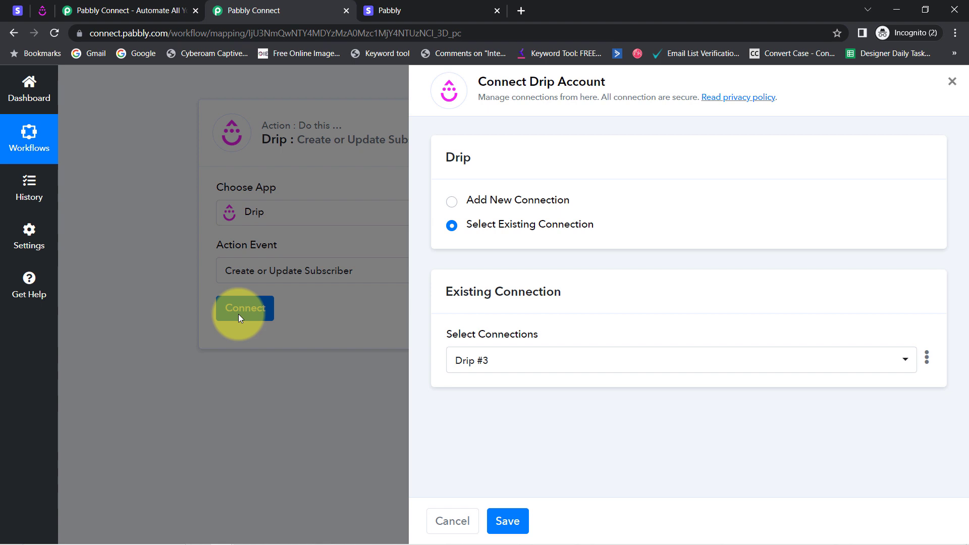
left_click(508, 199)
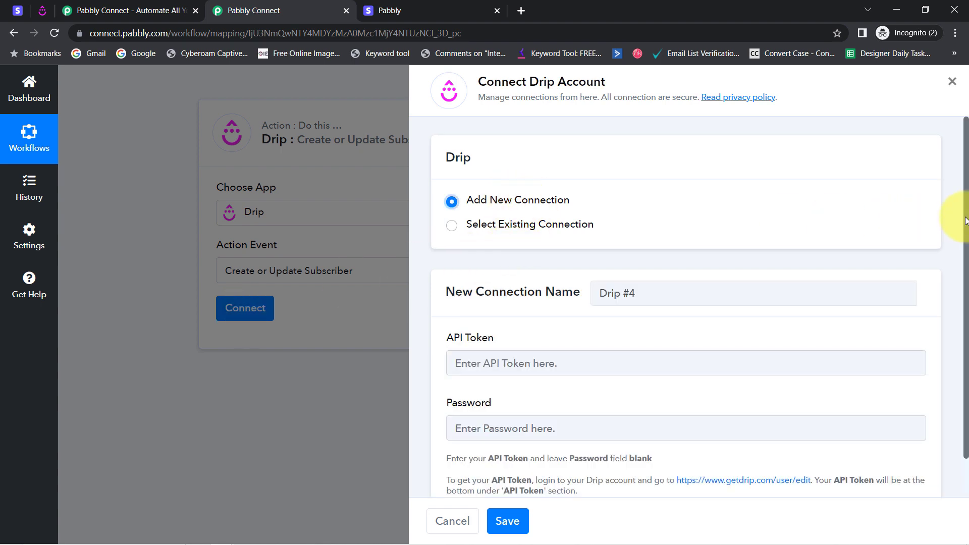
scroll(964, 217, "down", 1)
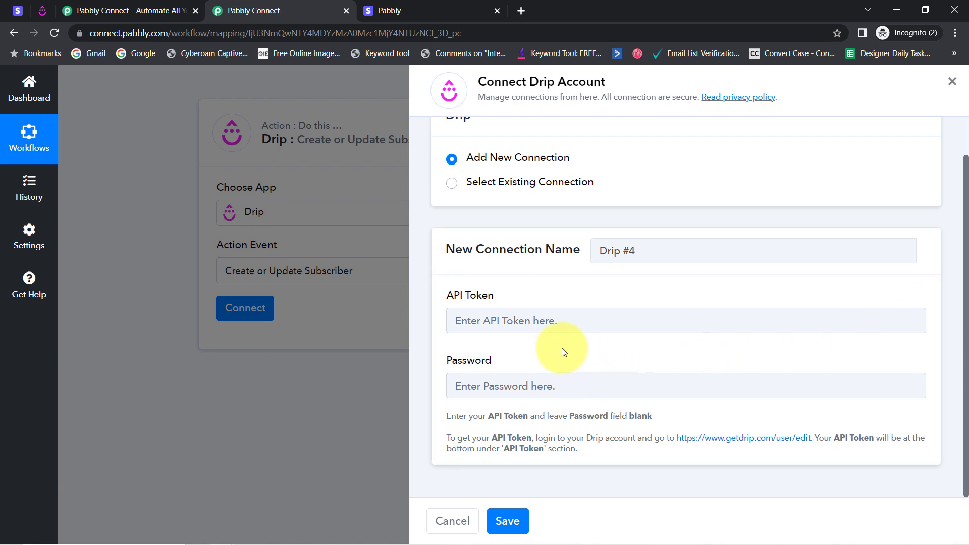
Open the linked Drip user settings page in a new browser tab and copy the API token
right_click(731, 441)
left_click(758, 337)
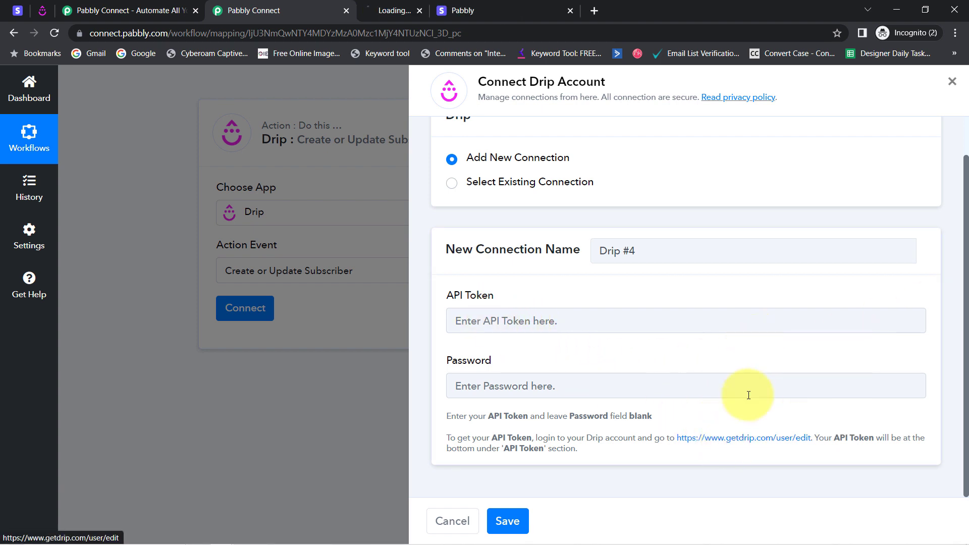
left_click(401, 10)
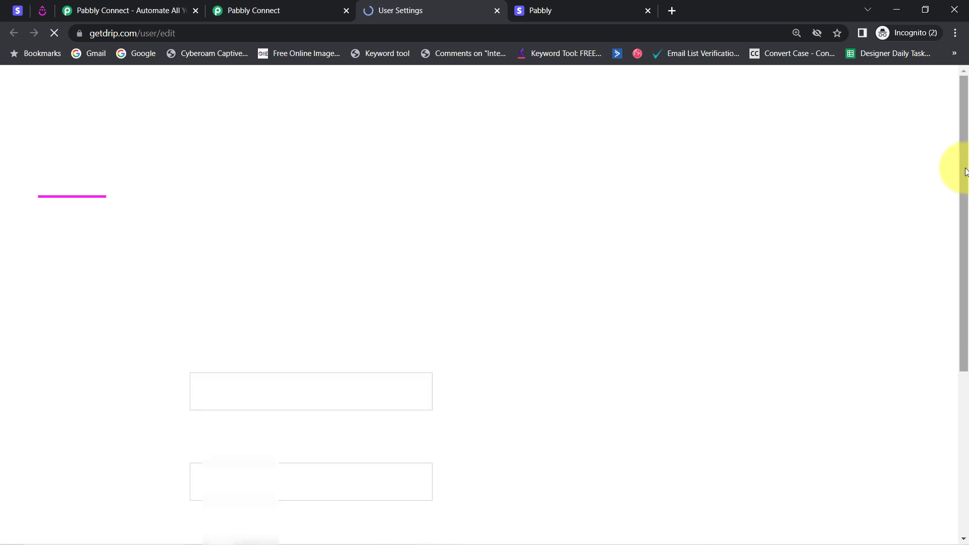
scroll(454, 354, "down", 8)
double_click(237, 451)
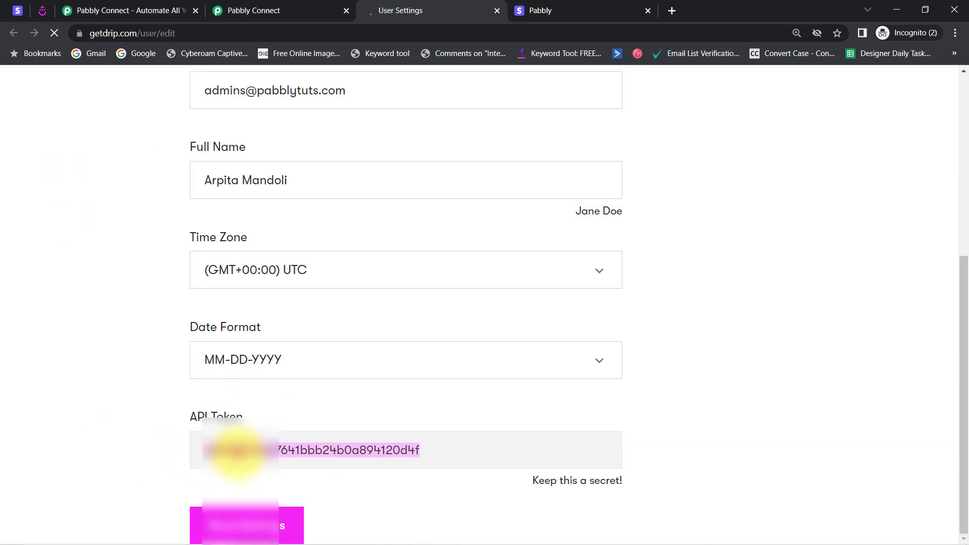
Back in Pabbly Connect, paste the API token into the API Token and Password fields and save the Drip connection
left_click(268, 7)
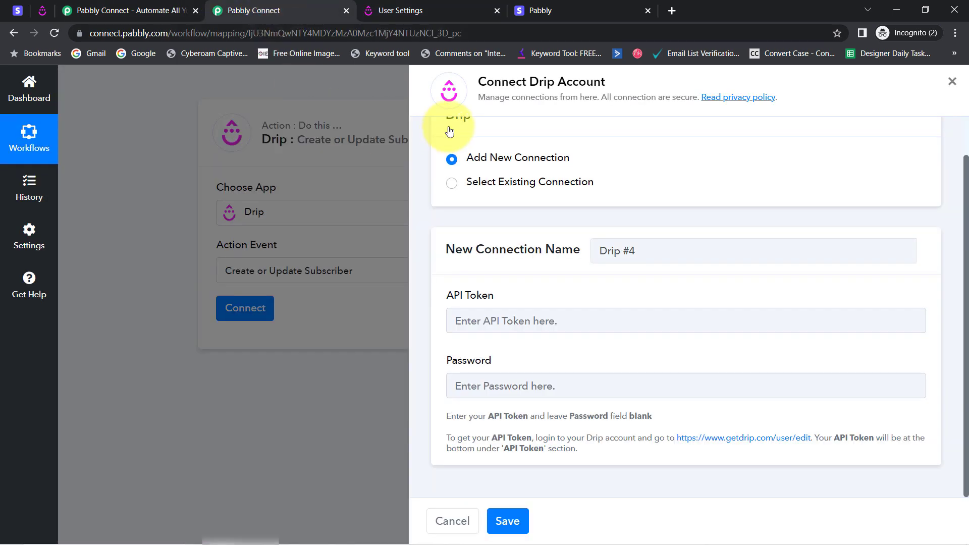
left_click(456, 321)
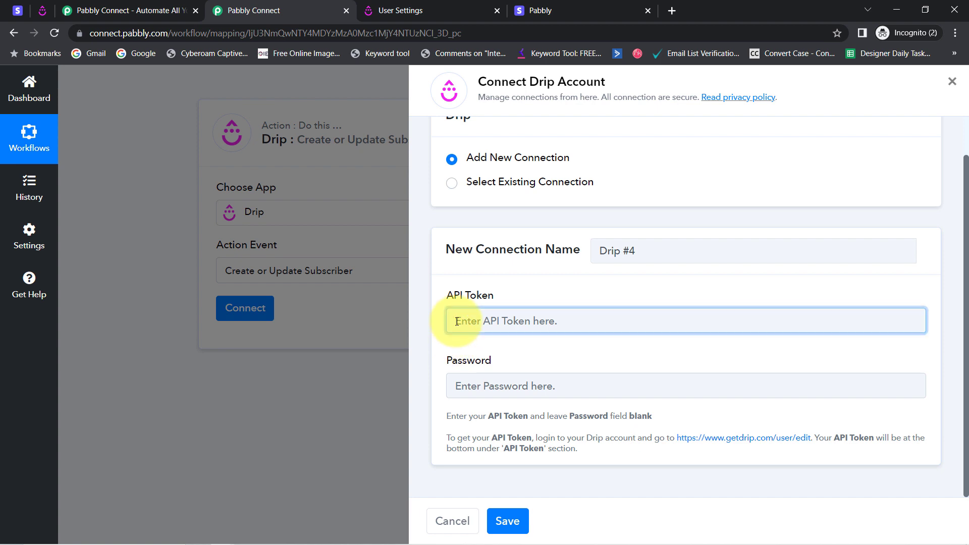
key("ctrl+v")
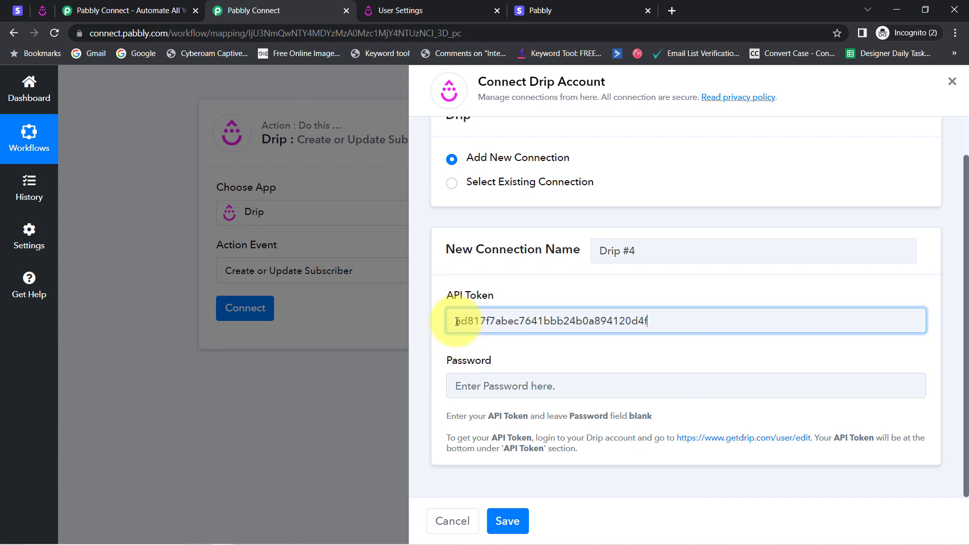
left_click(484, 384)
key("ctrl+v")
left_click(523, 523)
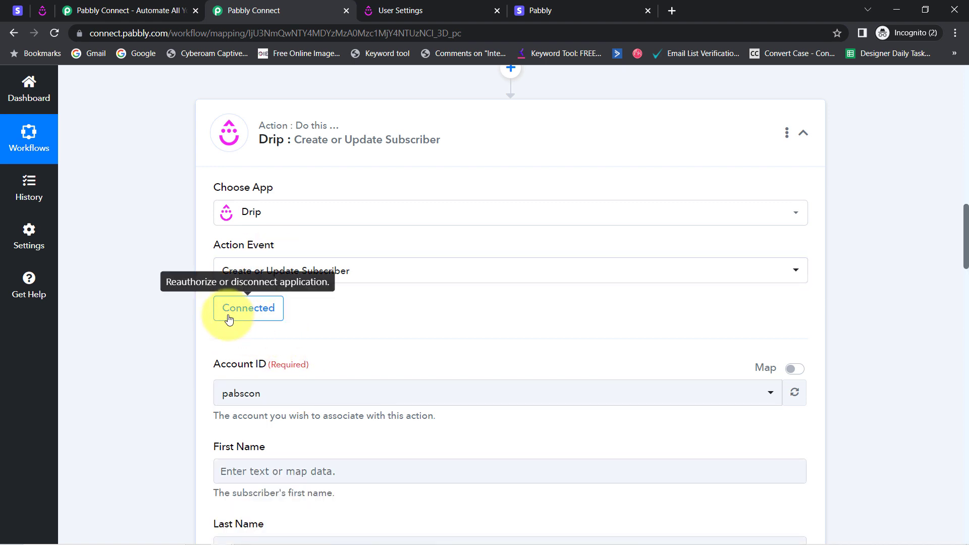
Check the Account ID options and the subscriber name, e-mail and address fields of the Drip action
left_click_drag(967, 298, 967, 330)
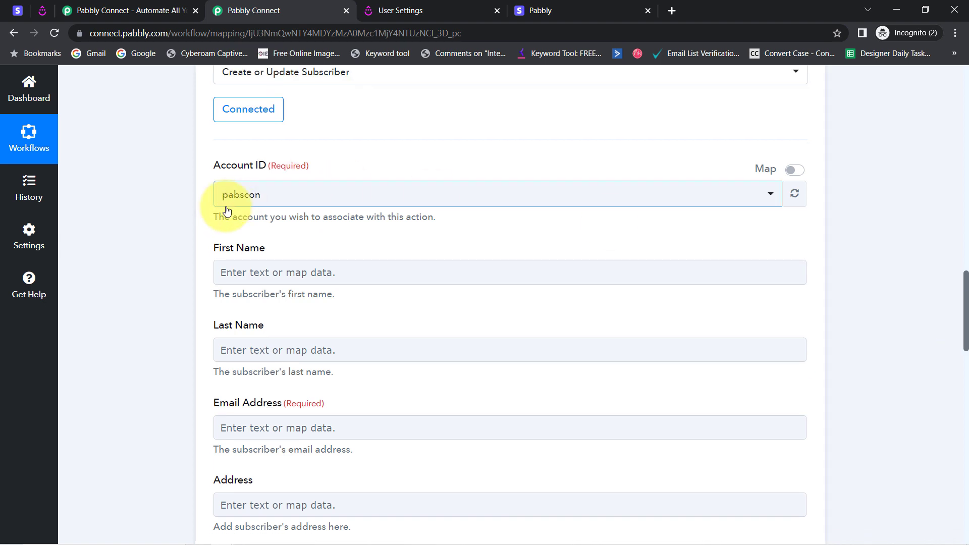
left_click(241, 202)
left_click(201, 216)
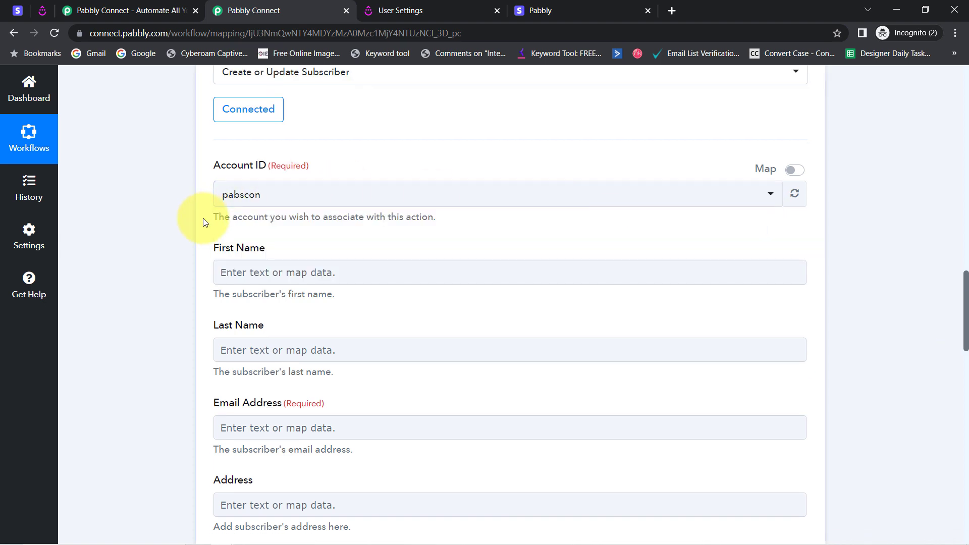
left_click_drag(221, 250, 274, 253)
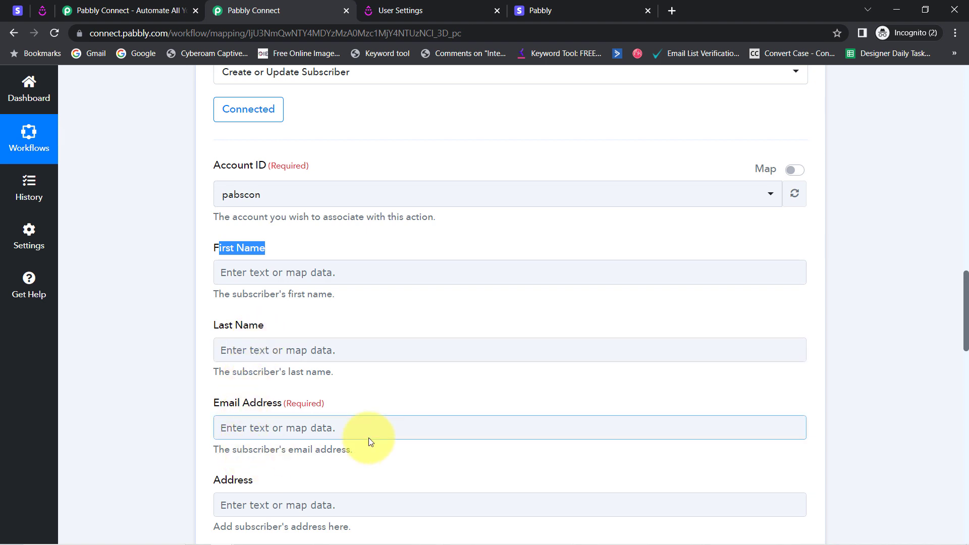
left_click_drag(965, 331, 966, 348)
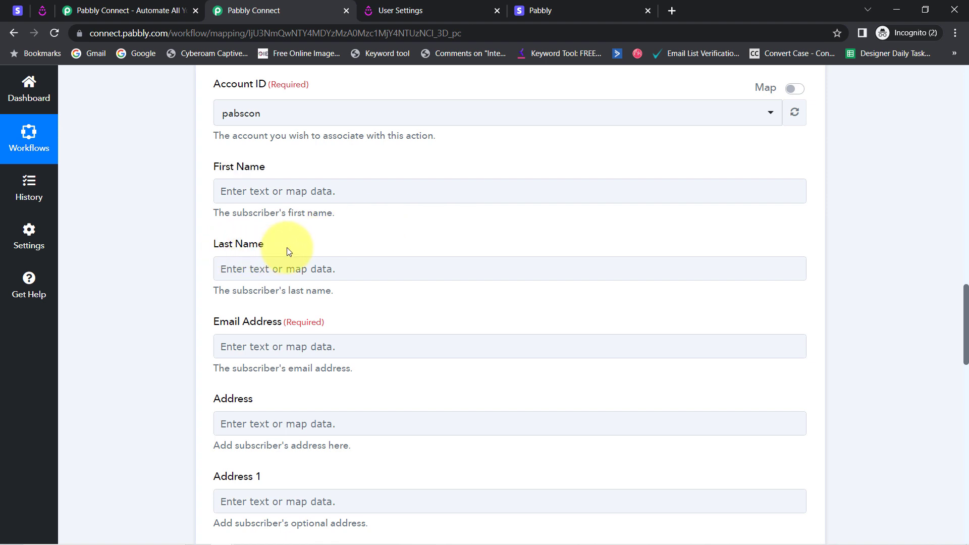
View the data source offered for First Name and compare it with the captured Stripe webhook response
left_click(227, 192)
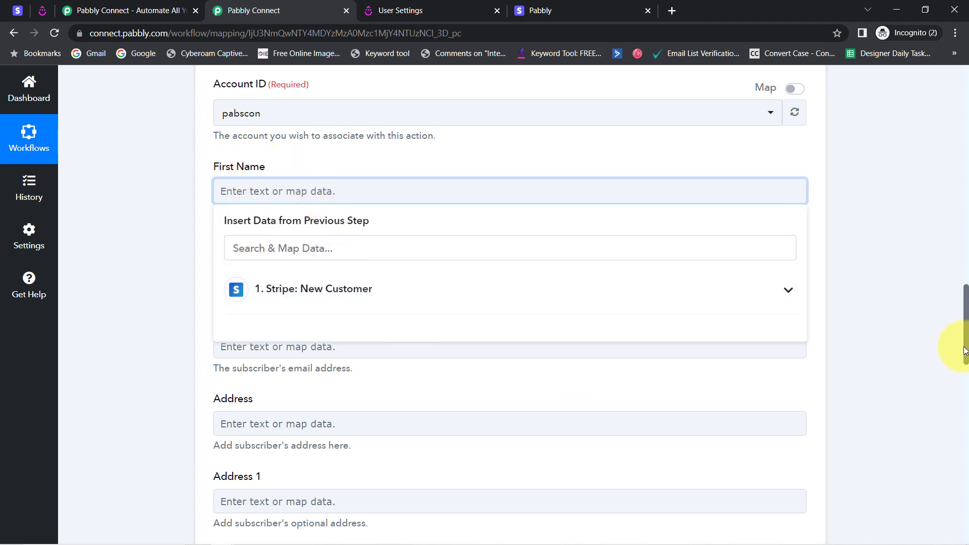
left_click_drag(966, 352, 940, 222)
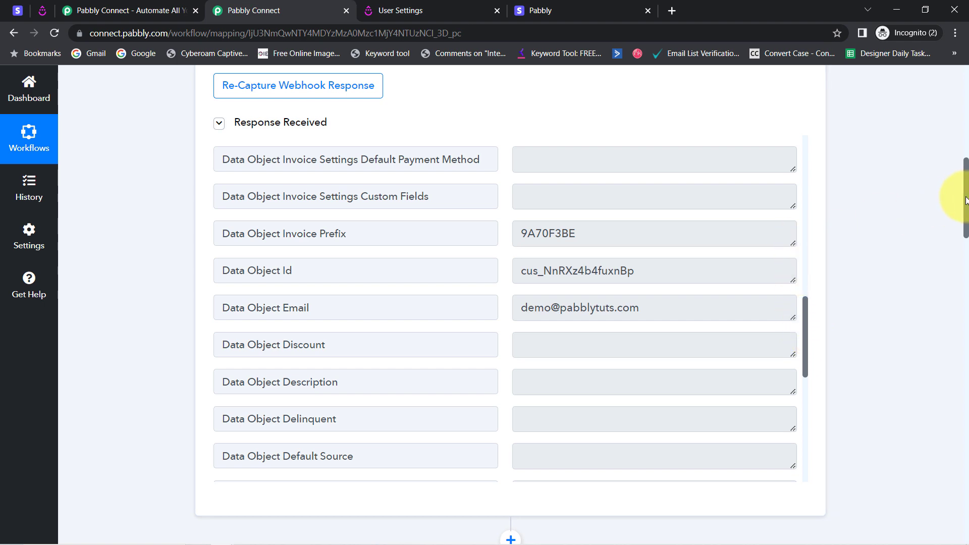
left_click_drag(966, 200, 966, 323)
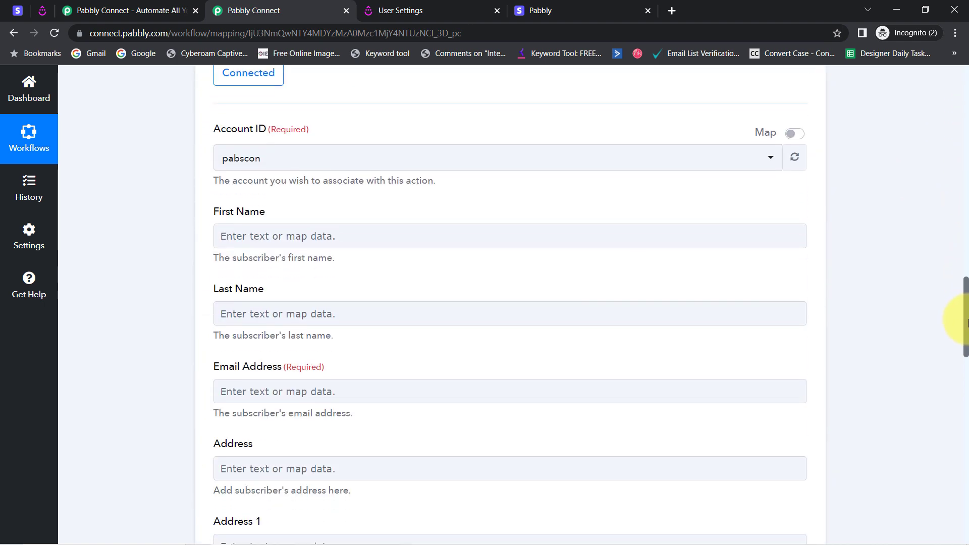
scroll(954, 320, "down", 1)
scroll(954, 325, "down", 1)
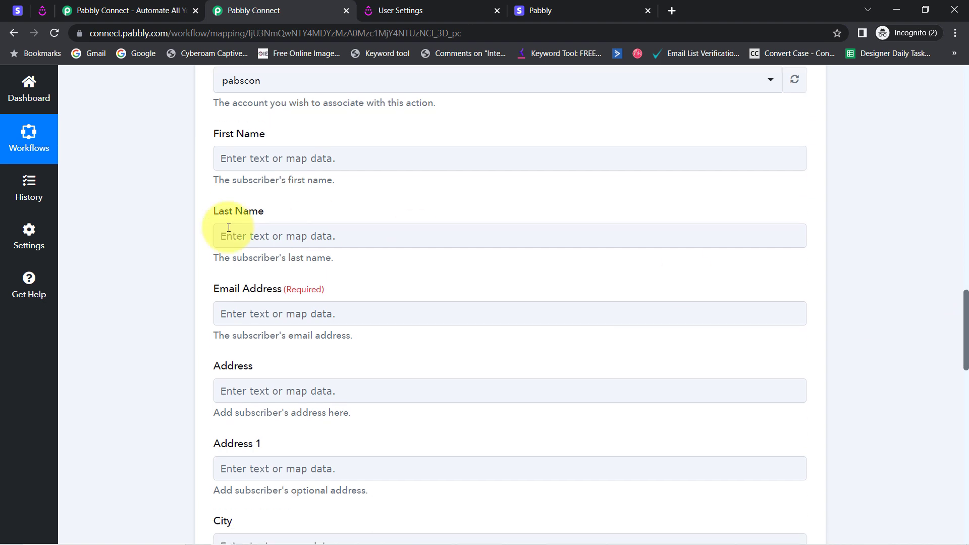
Map the subscriber's First Name to the Data Object Name value of the Stripe New Customer trigger, searching with "dem"
left_click(232, 163)
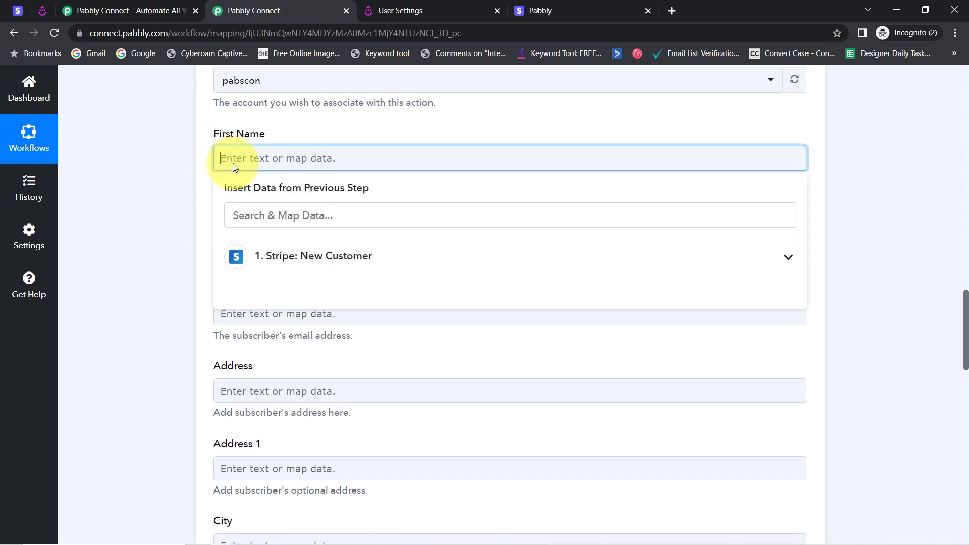
left_click(266, 258)
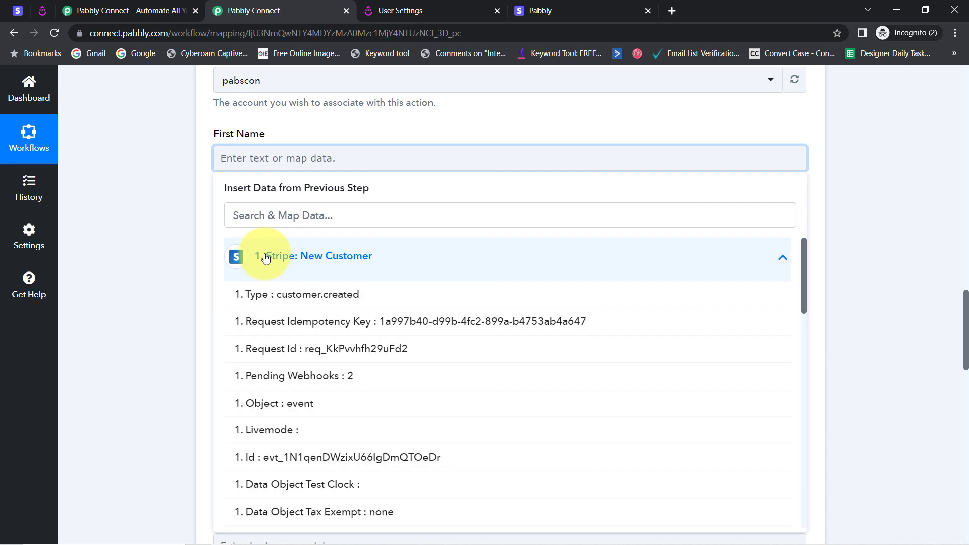
left_click(240, 220)
type("dem")
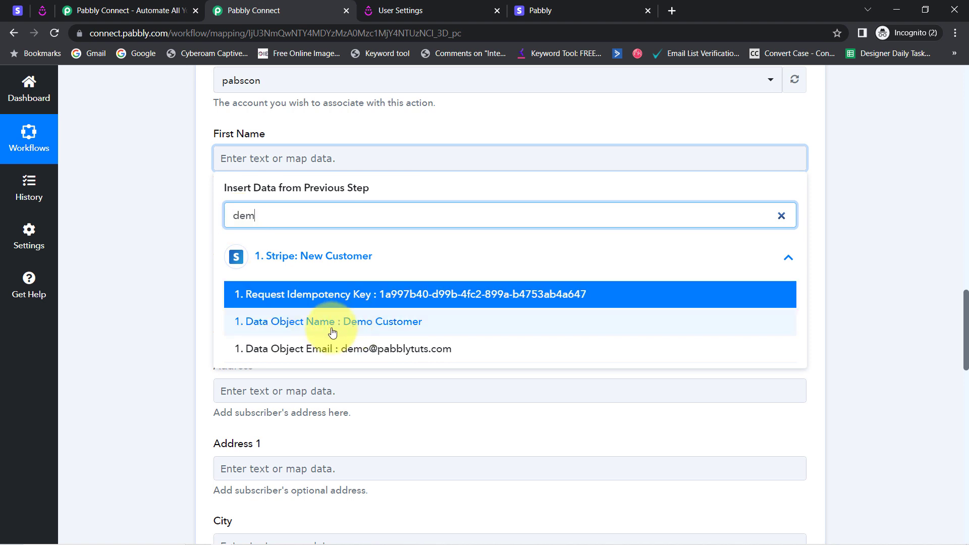
left_click(361, 321)
left_click(162, 226)
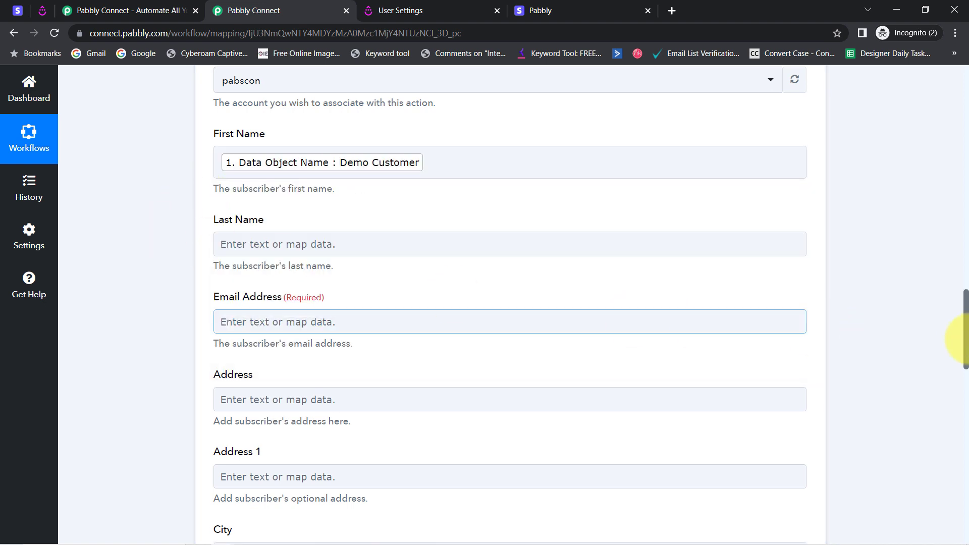
Map the required Email Address to the Data Object Email value of the Stripe trigger, searching with "@"
left_click_drag(966, 321, 962, 343)
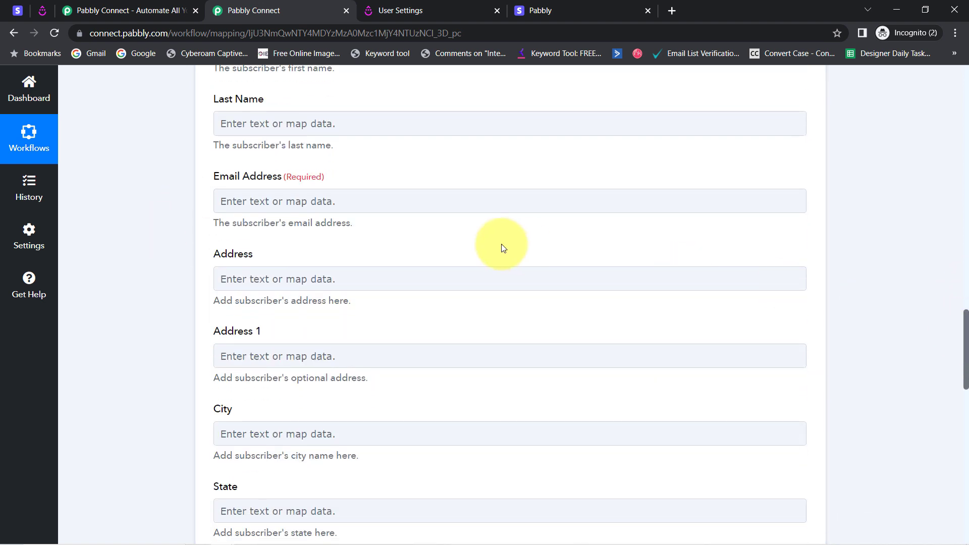
left_click(295, 207)
left_click(243, 260)
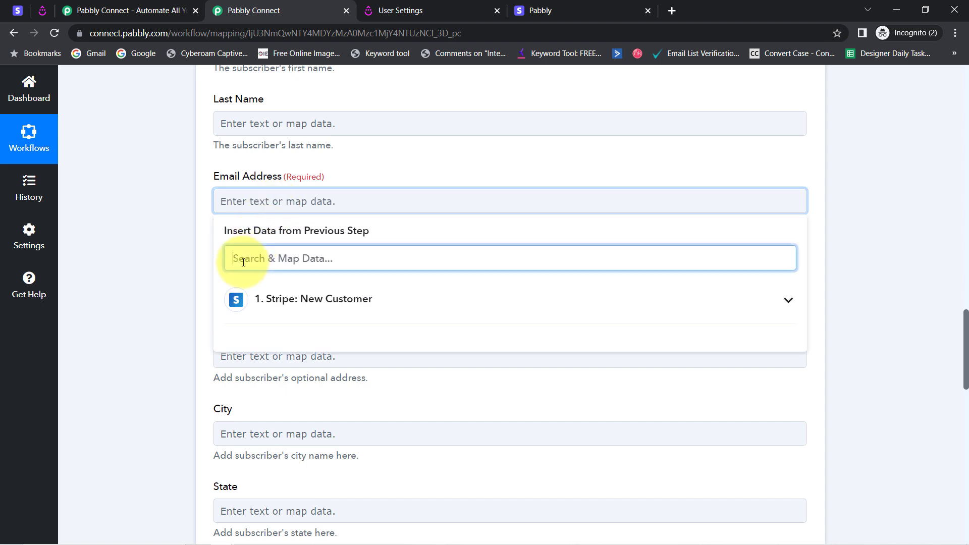
type("@")
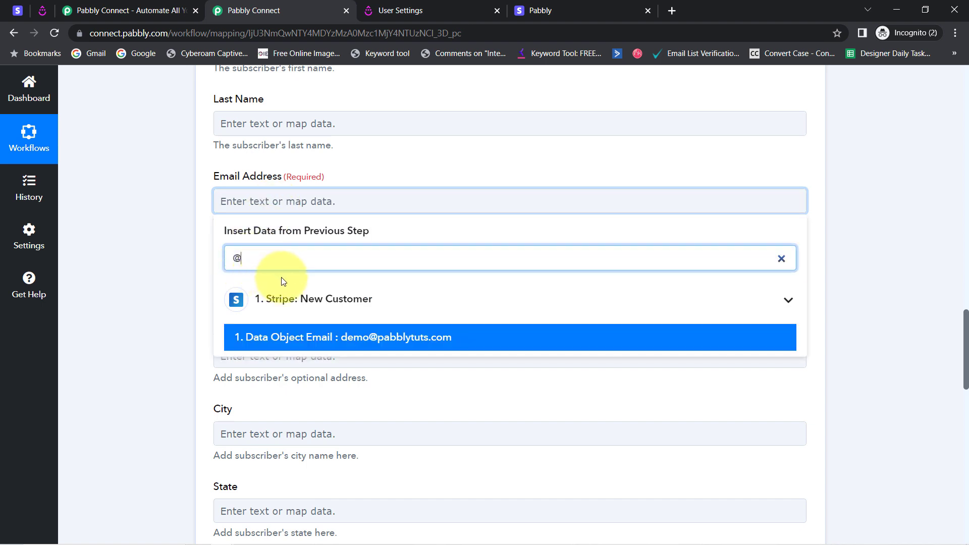
left_click(381, 339)
left_click(119, 250)
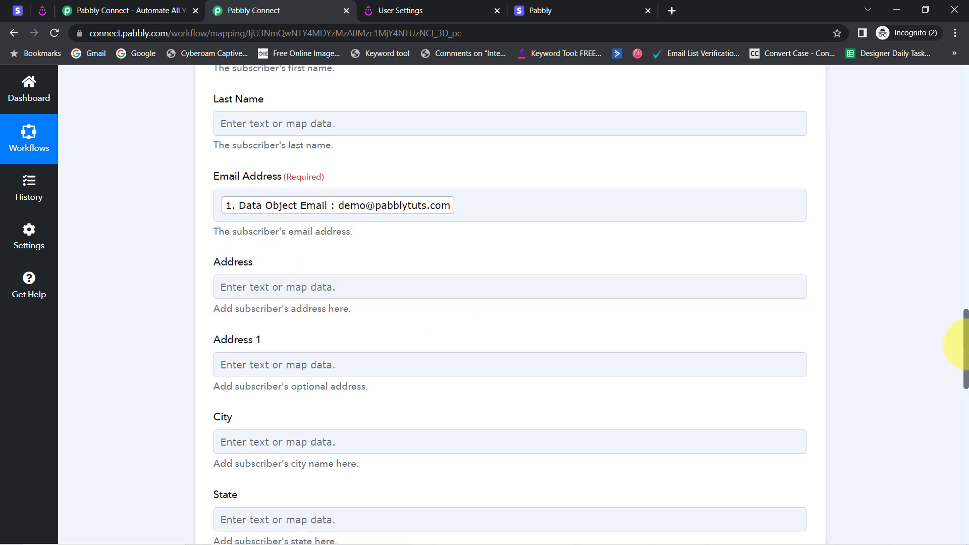
Save the Drip action with a test request, and check the People list in Drip for the new subscriber
left_click_drag(965, 346, 964, 487)
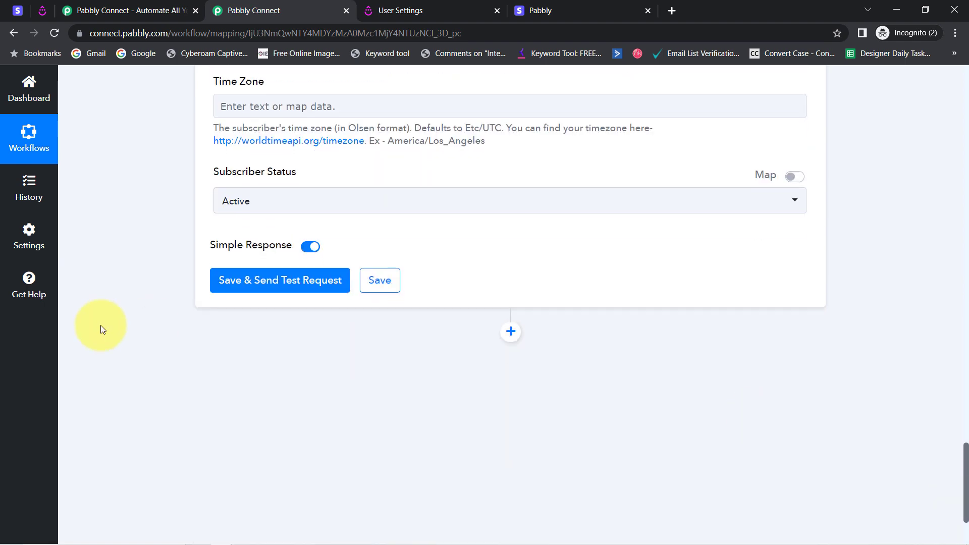
left_click(257, 283)
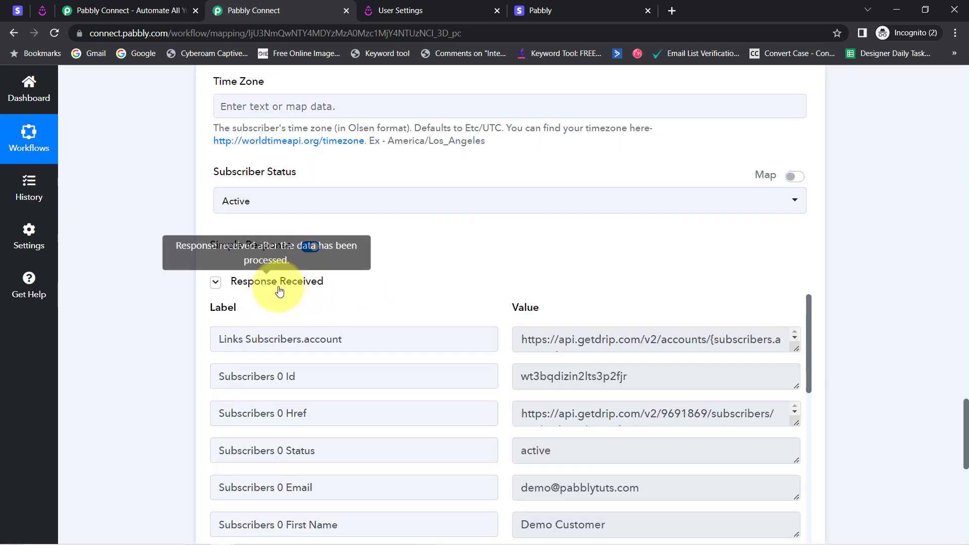
left_click(43, 9)
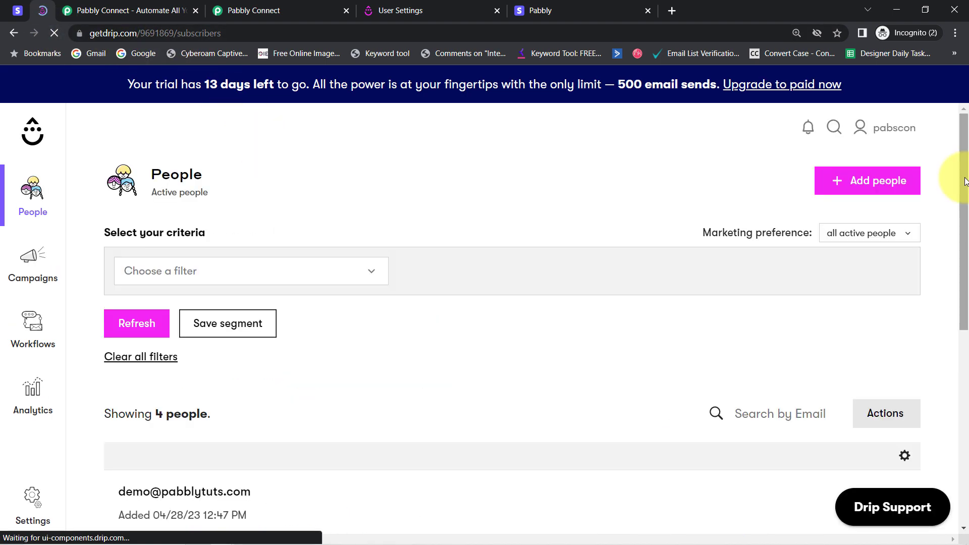
left_click_drag(965, 182, 965, 203)
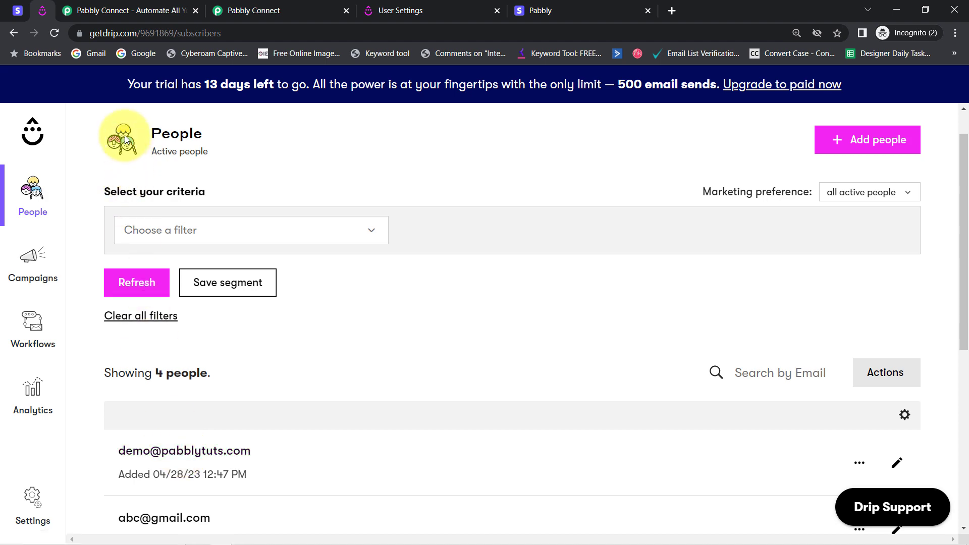
Review the Spoken English Notes payment link in Stripe against the People list in Drip
left_click(17, 10)
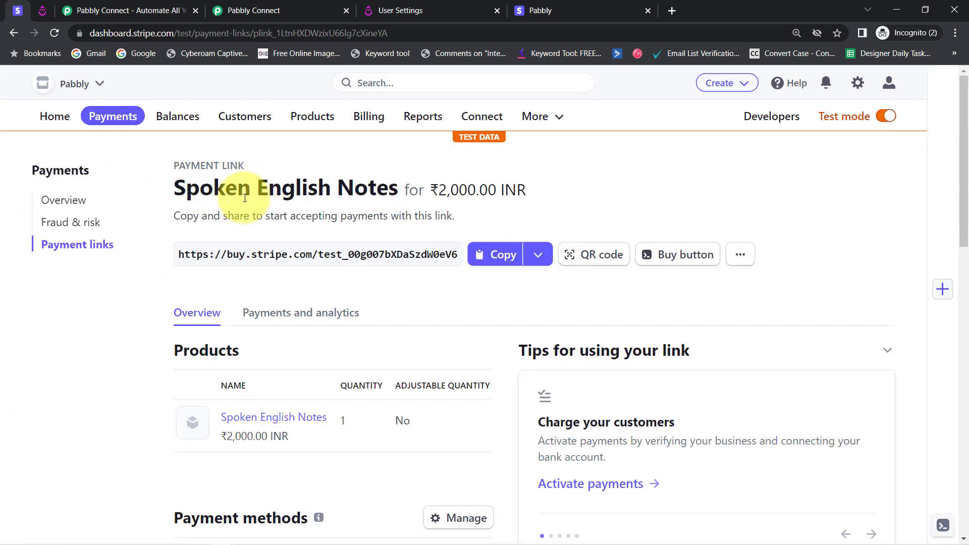
left_click_drag(214, 191, 439, 216)
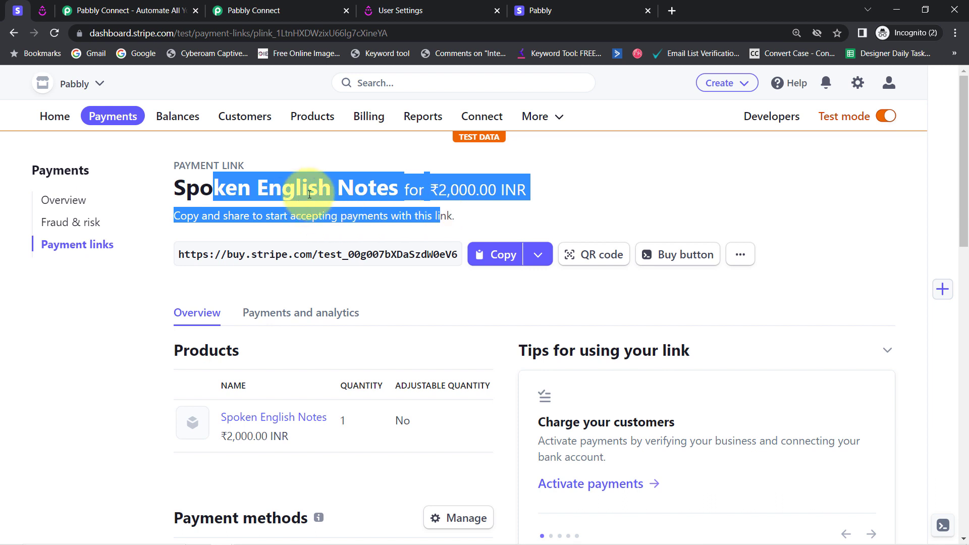
left_click(39, 10)
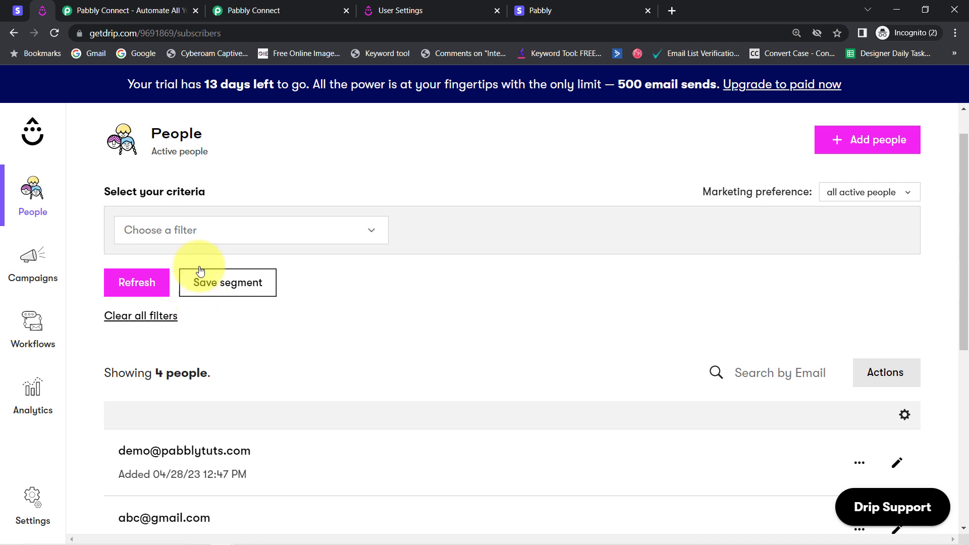
Return to the Pabbly Connect workflow and collapse both the Stripe trigger and the Drip action
left_click(253, 11)
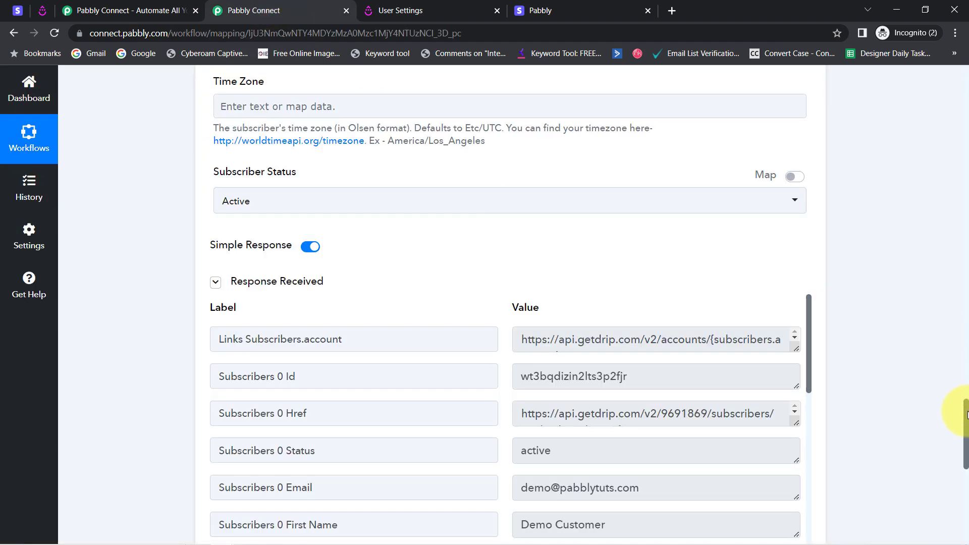
left_click_drag(967, 431, 930, 67)
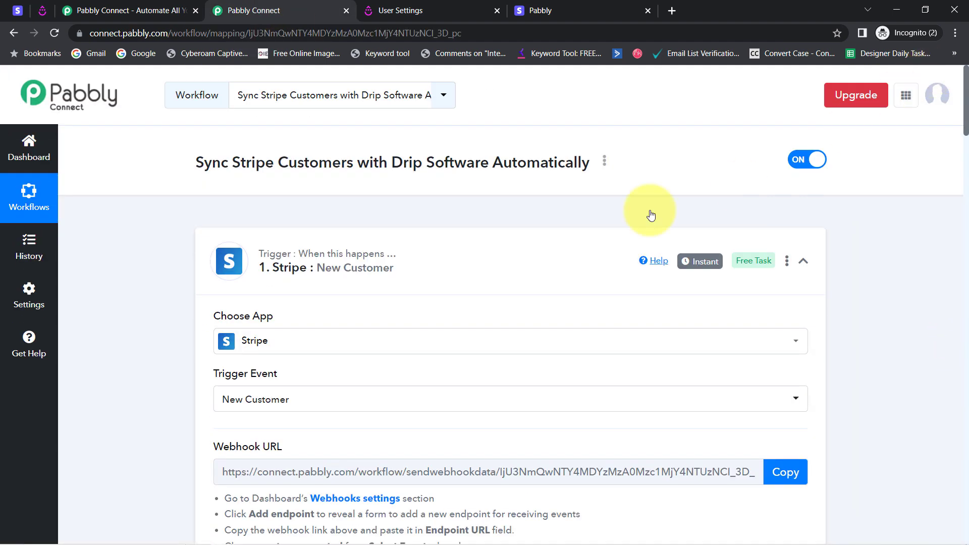
left_click(303, 263)
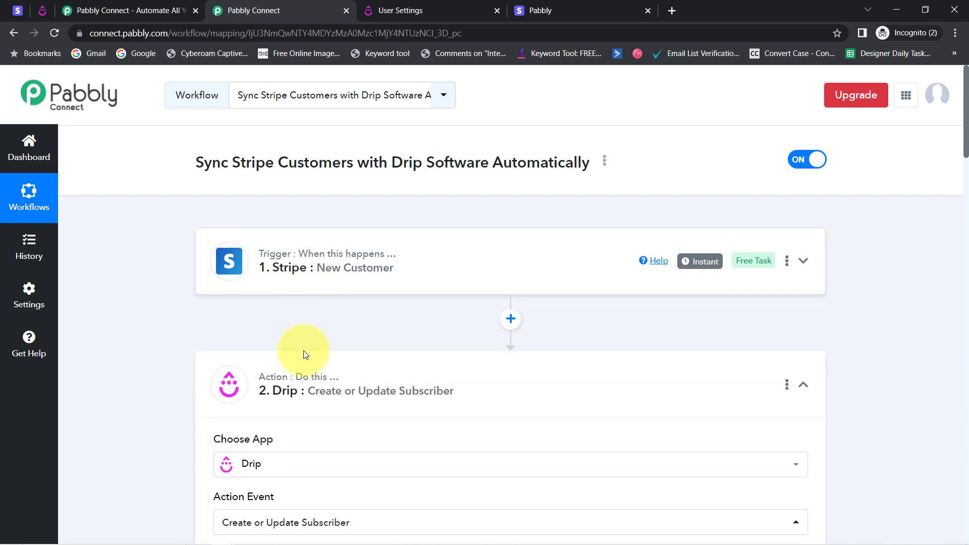
left_click(299, 378)
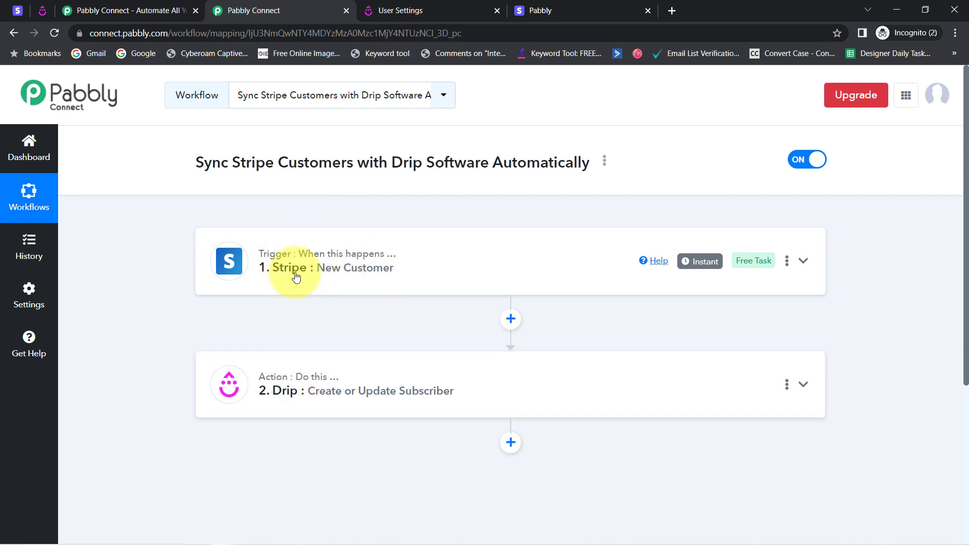
Copy the share link of the Sync Stripe Customers with Drip Software Automatically workflow and close the sharing dialog
left_click(605, 162)
left_click(514, 226)
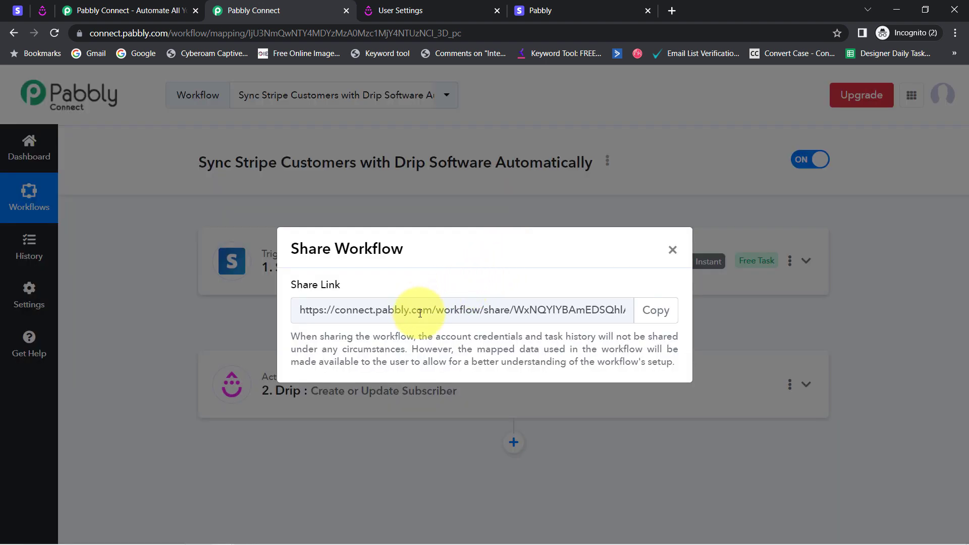
left_click_drag(376, 311, 573, 313)
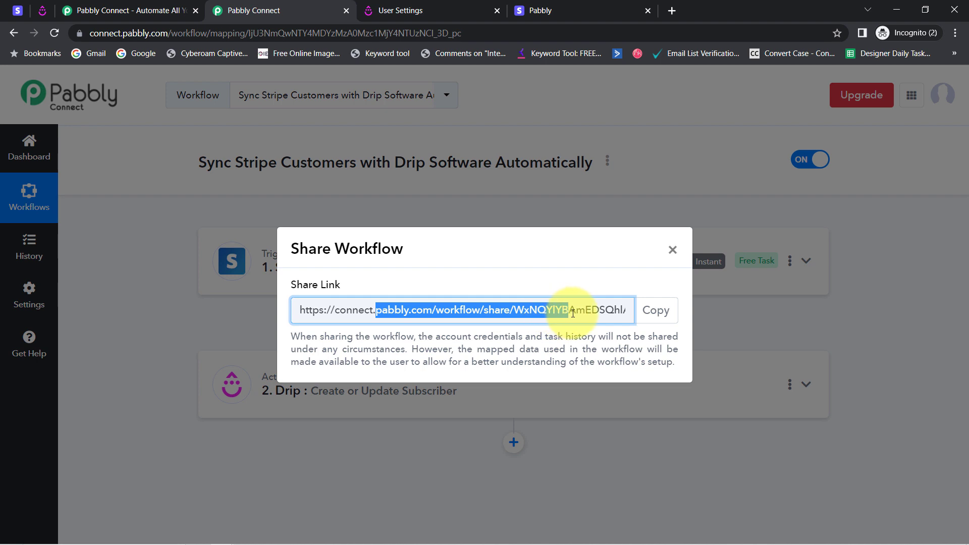
left_click(658, 311)
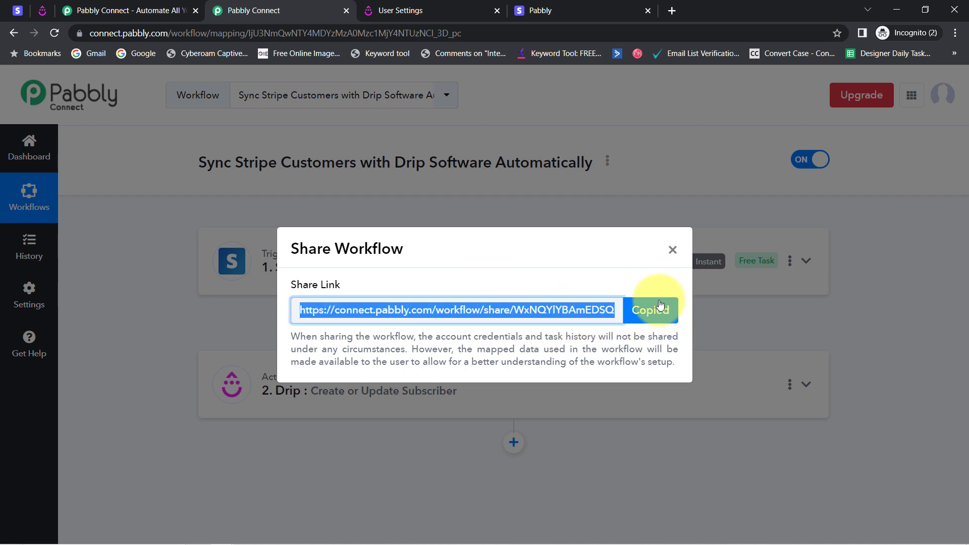
left_click(672, 251)
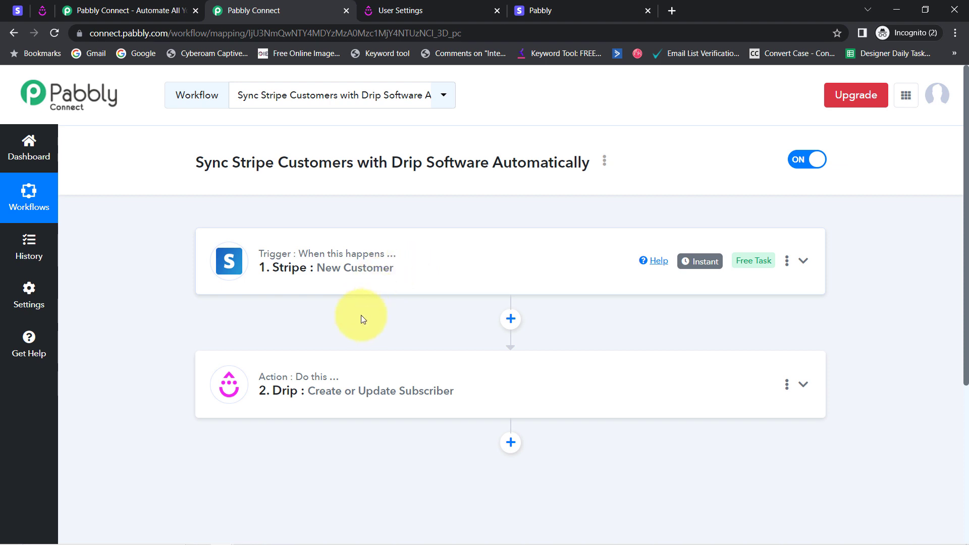
Expand the Drip action and review the mapped First Name and Email Address fields
left_click(324, 389)
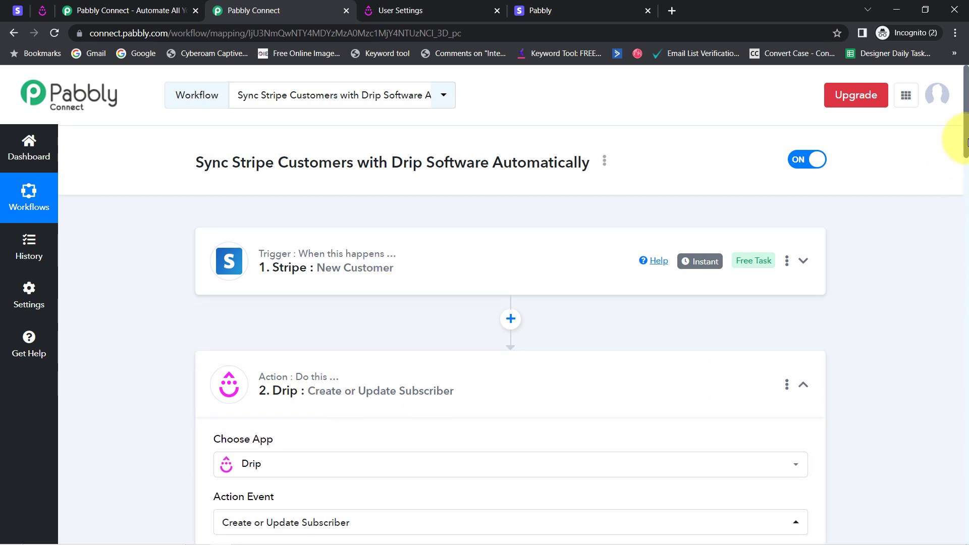
left_click_drag(966, 130, 966, 246)
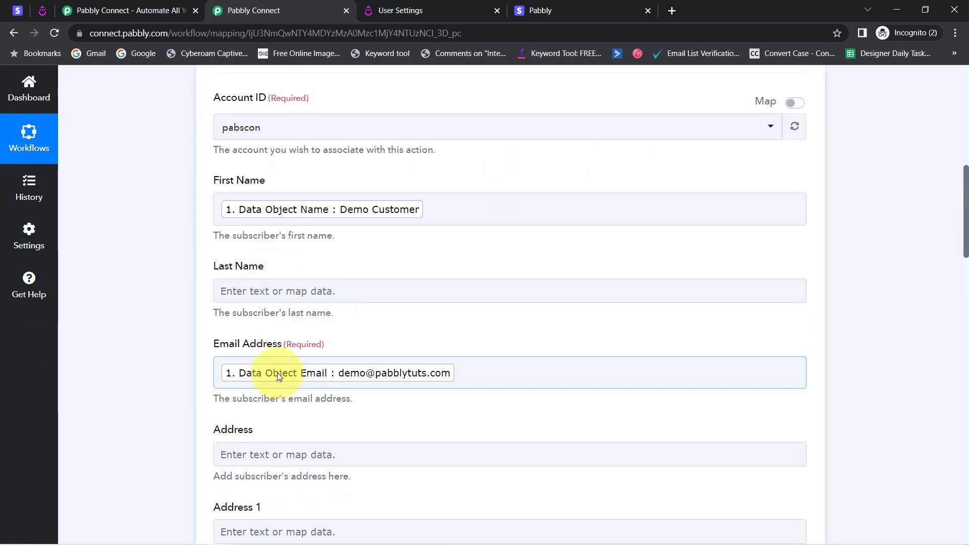
left_click(318, 209)
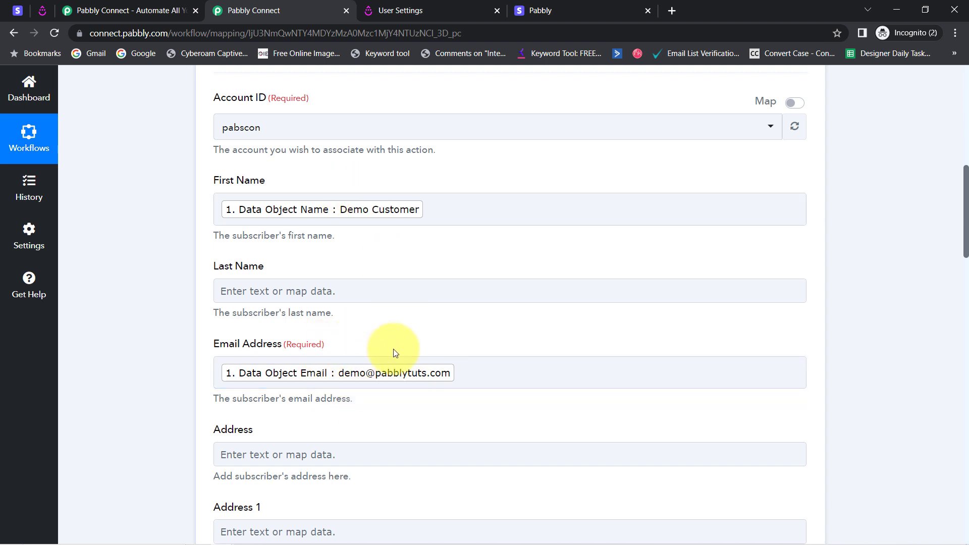
Try the fixed text "sdcasdcasd" after the mapped name in First Name and delete it again
left_click(428, 208)
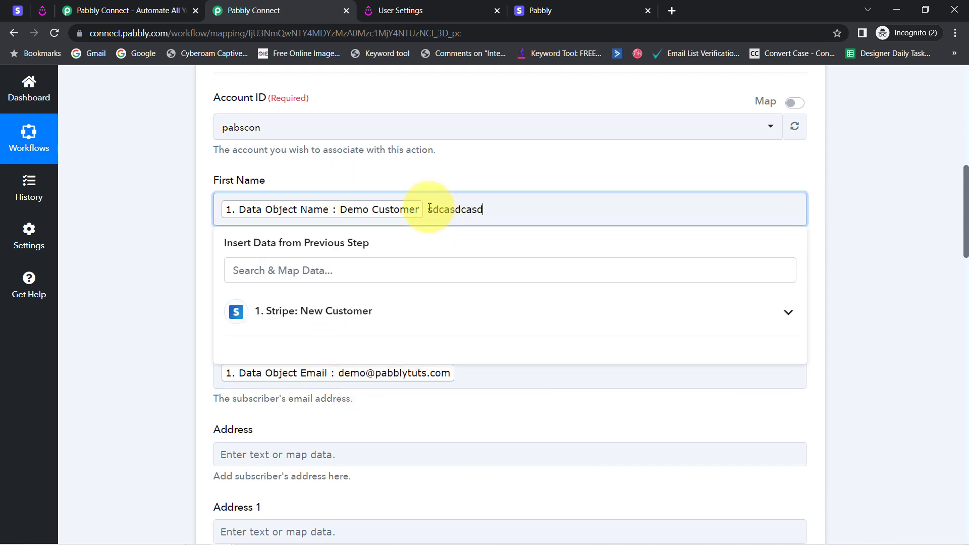
left_click_drag(430, 207, 519, 216)
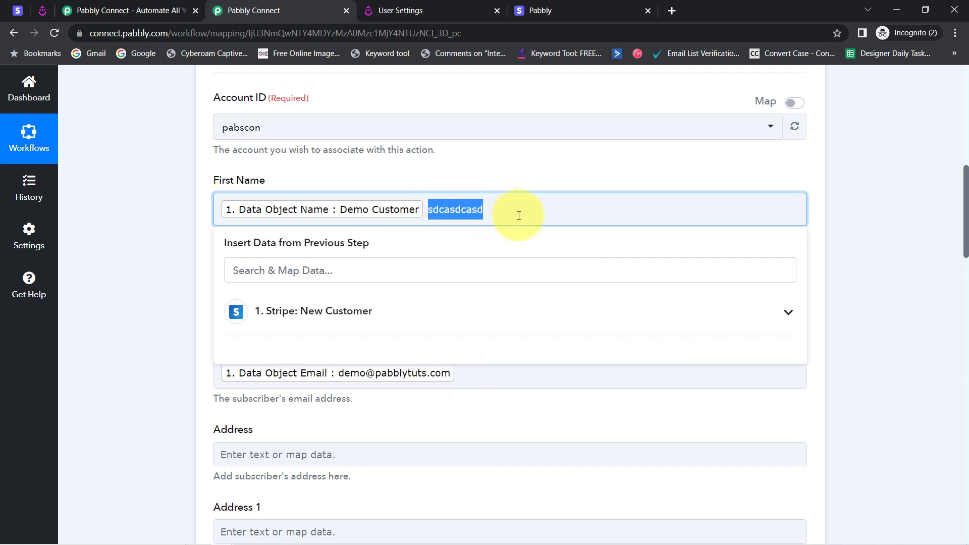
key("BackSpace")
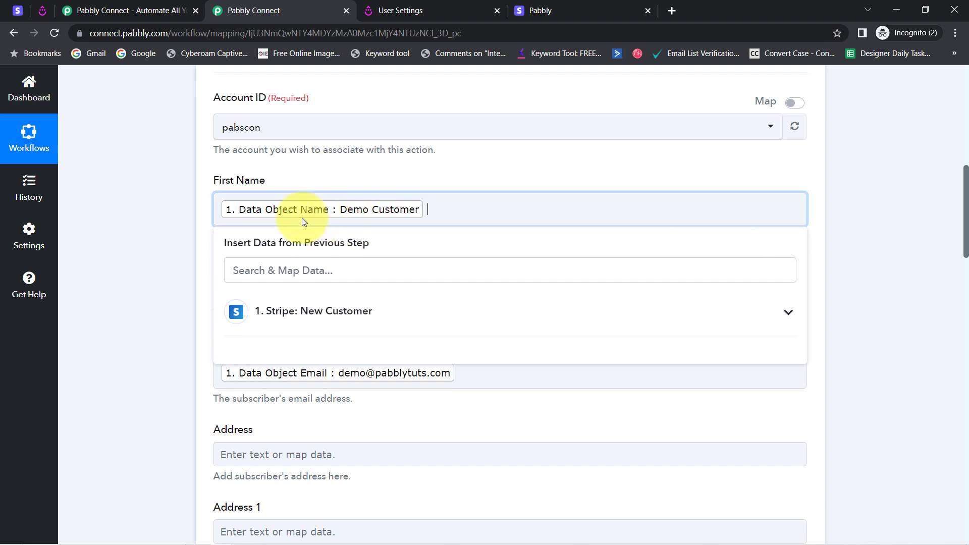
left_click(160, 340)
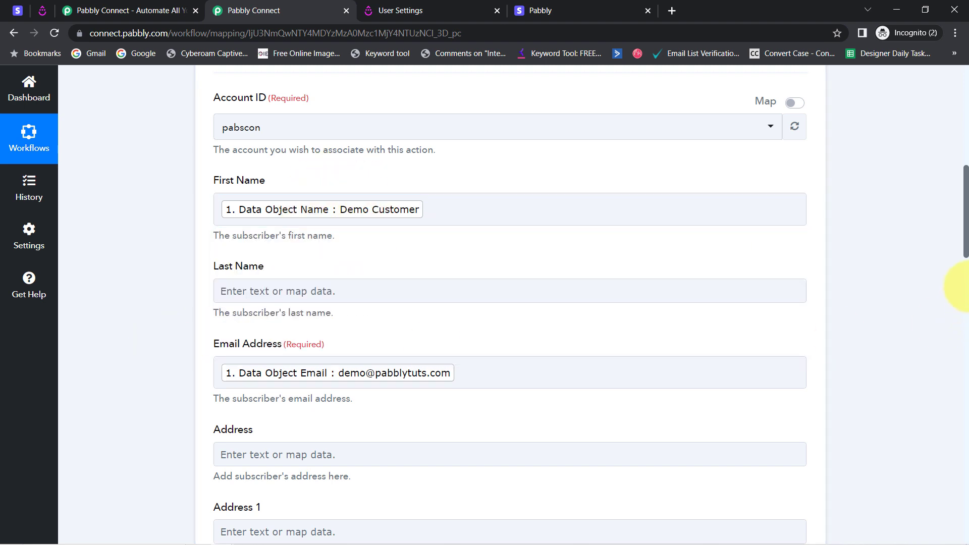